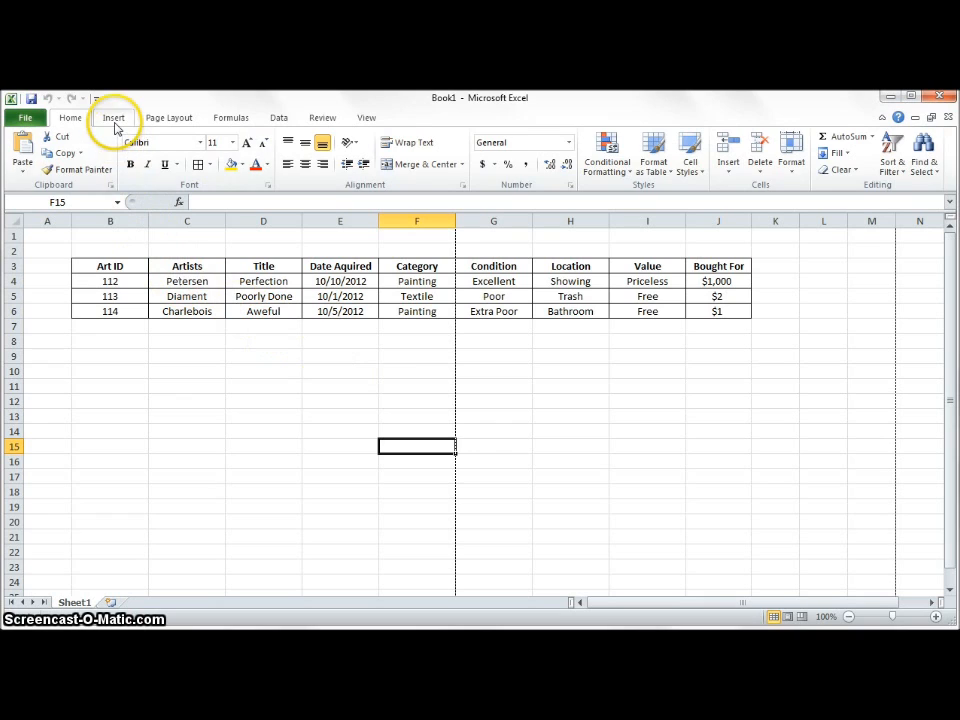
- Create a PivotTable on a new worksheet from the art inventory table in Sheet1 range B3:J6
drag(105, 267, 717, 316)
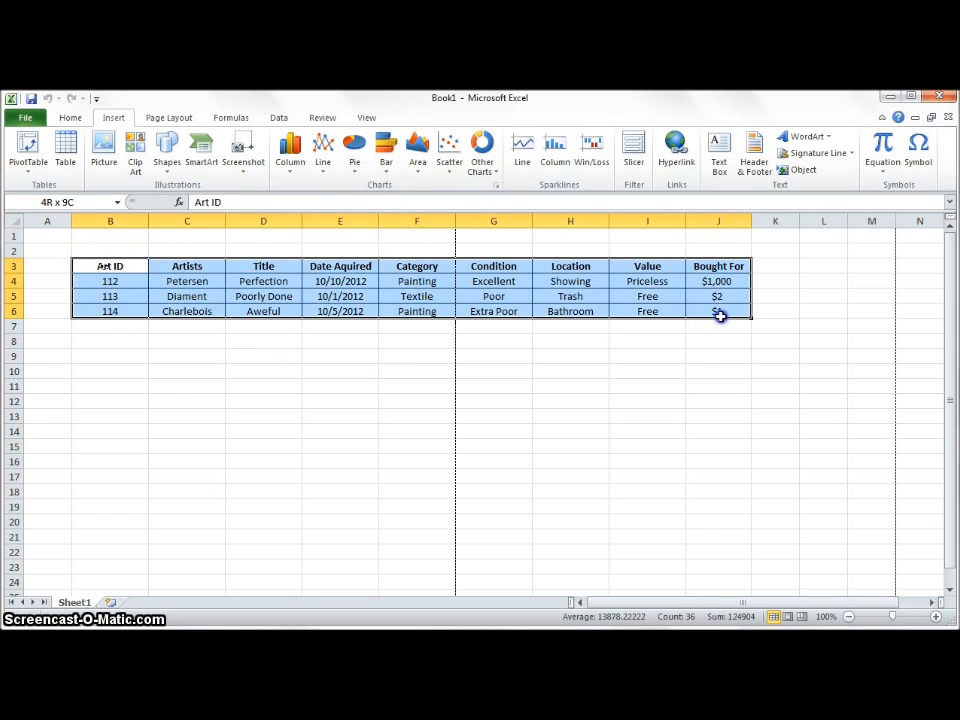
click(29, 172)
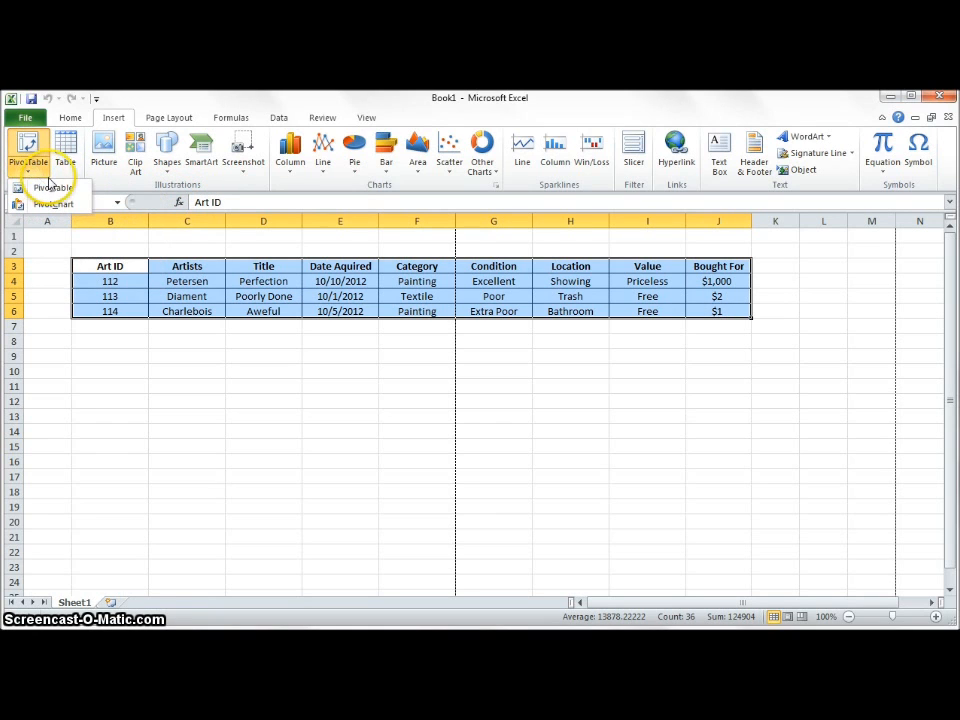
click(50, 188)
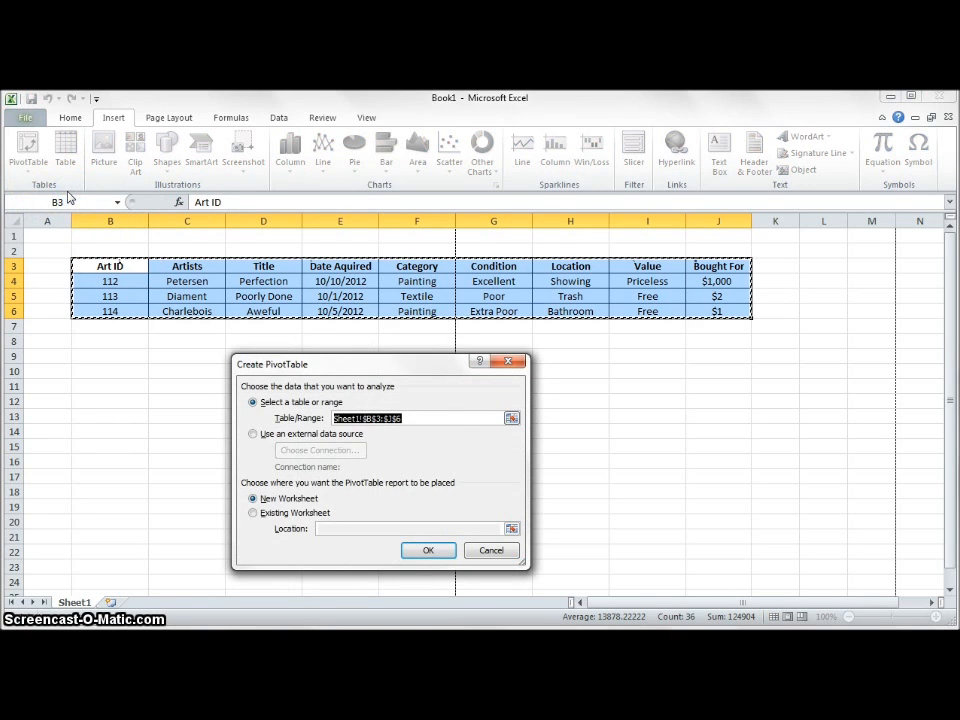
click(279, 499)
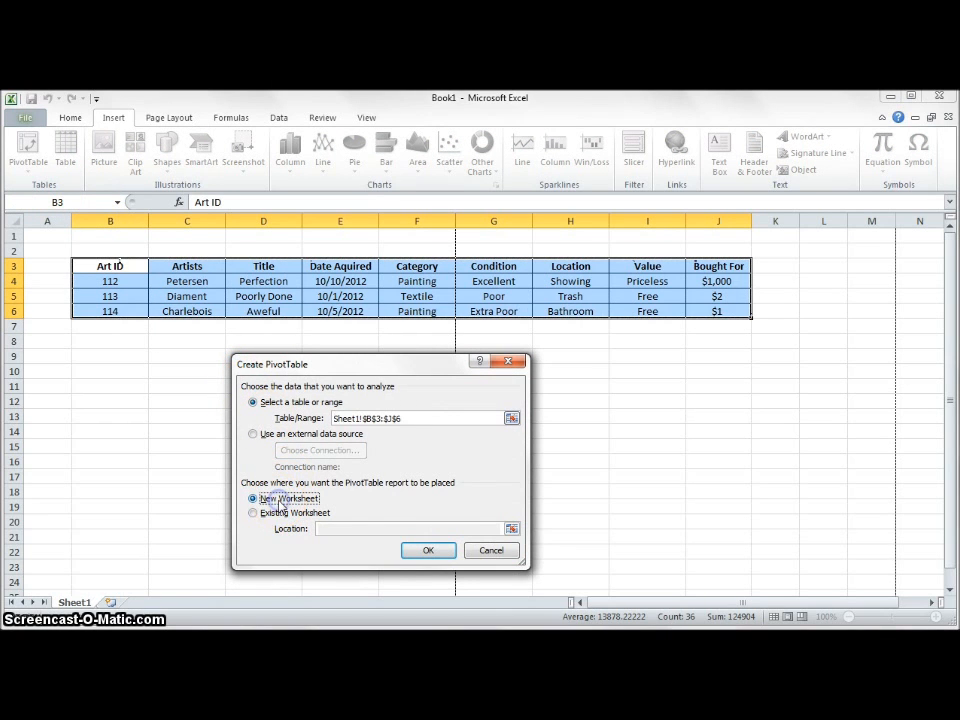
click(428, 550)
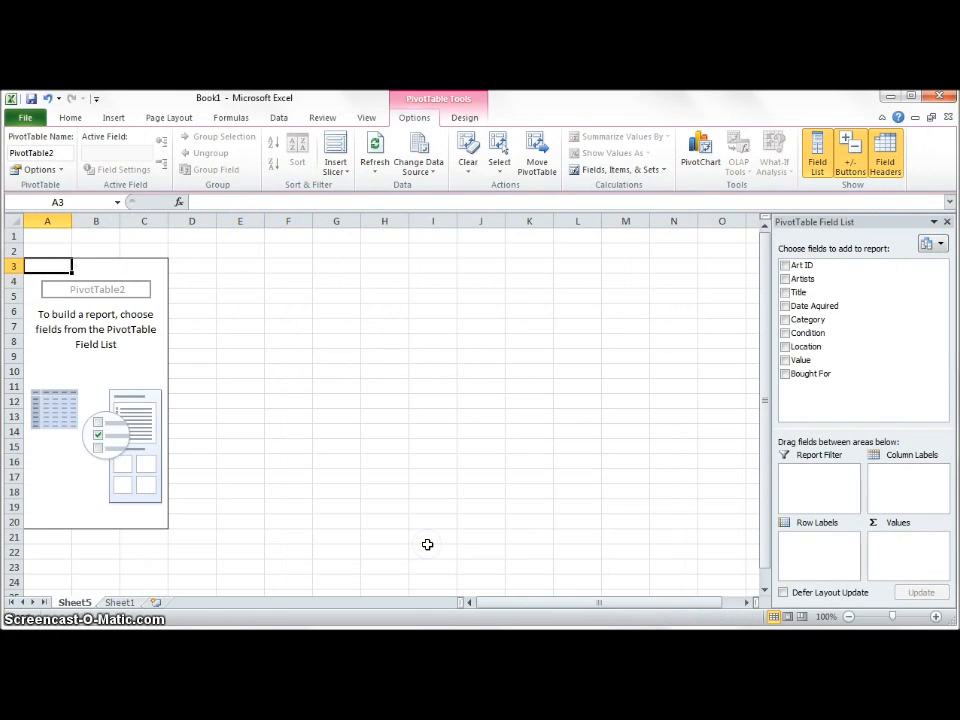
- Add the Artists field as row labels and the Bought For field as values in the new PivotTable
click(120, 603)
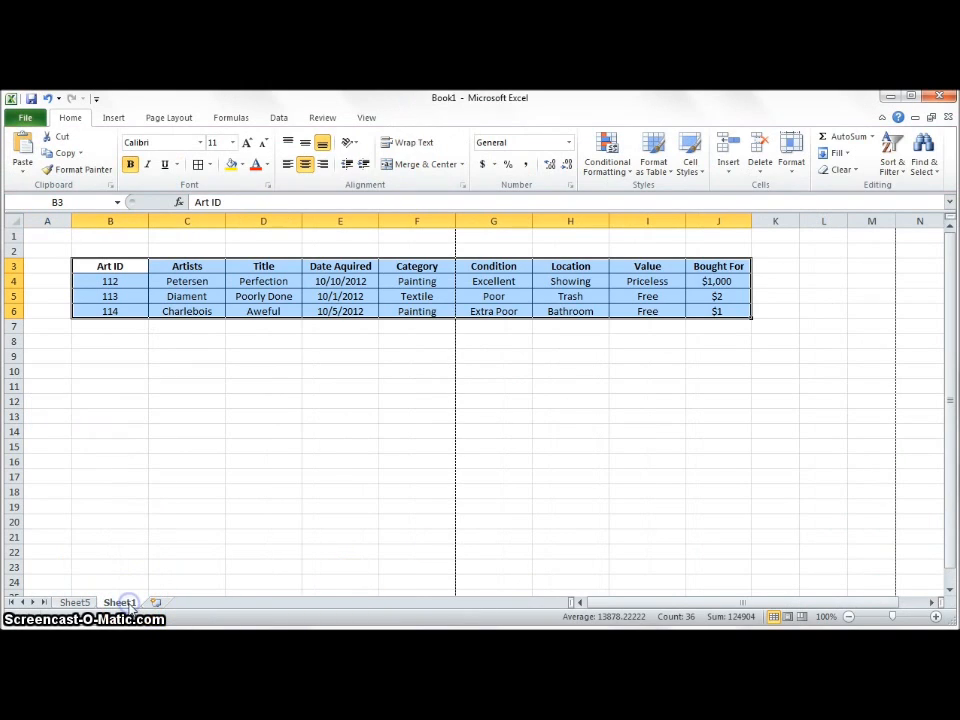
click(78, 603)
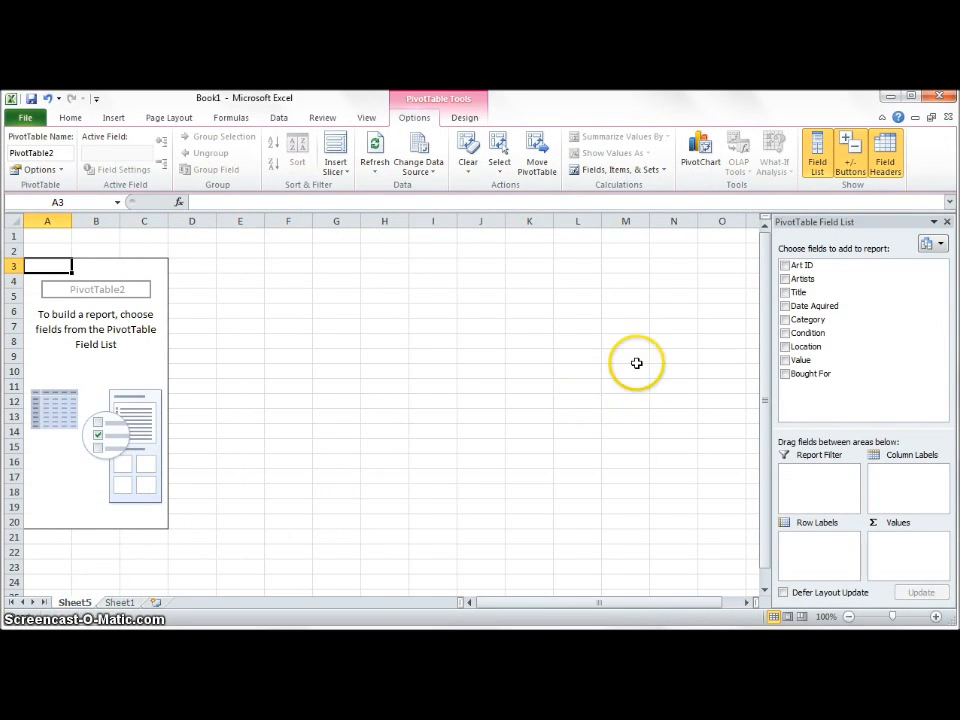
click(785, 279)
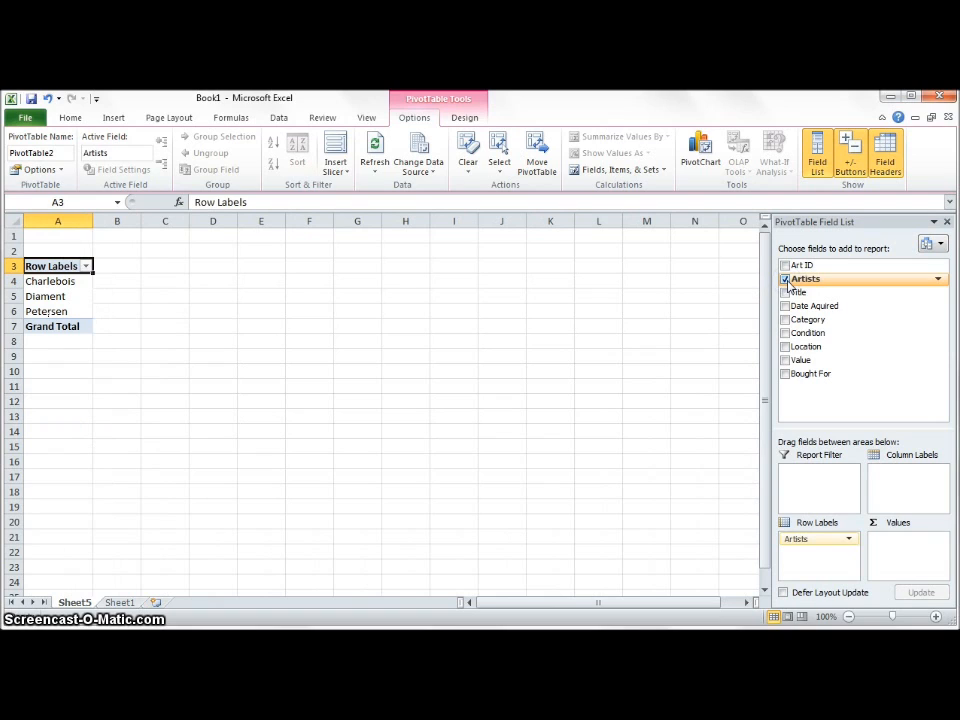
click(785, 374)
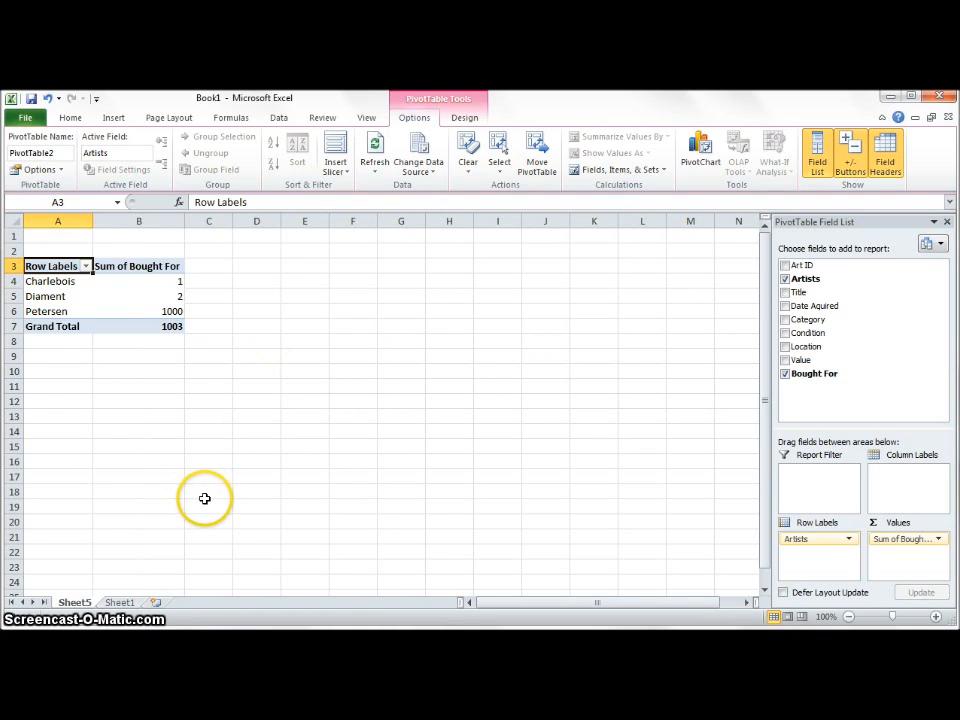
- Change the Bought For value field to be summarized by Max
key(alt+p)
click(178, 330)
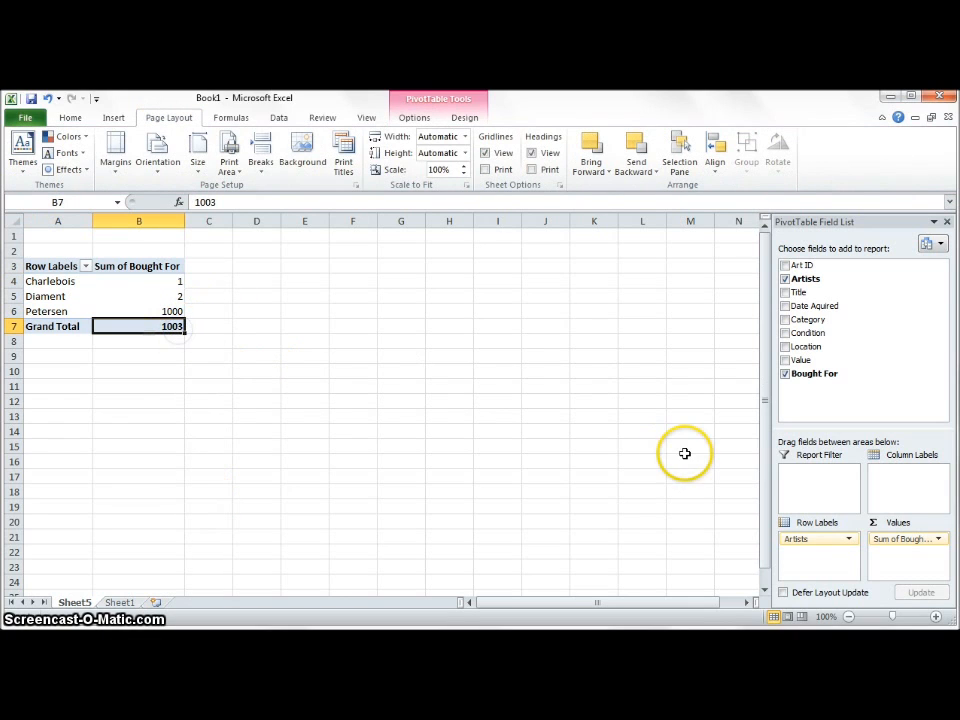
click(938, 540)
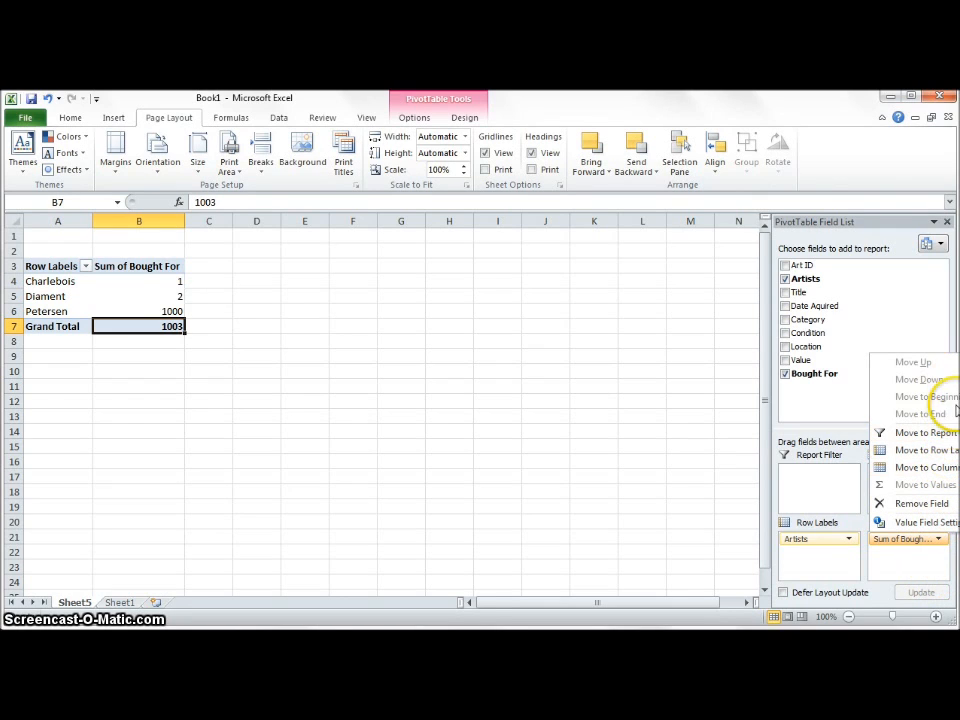
click(925, 563)
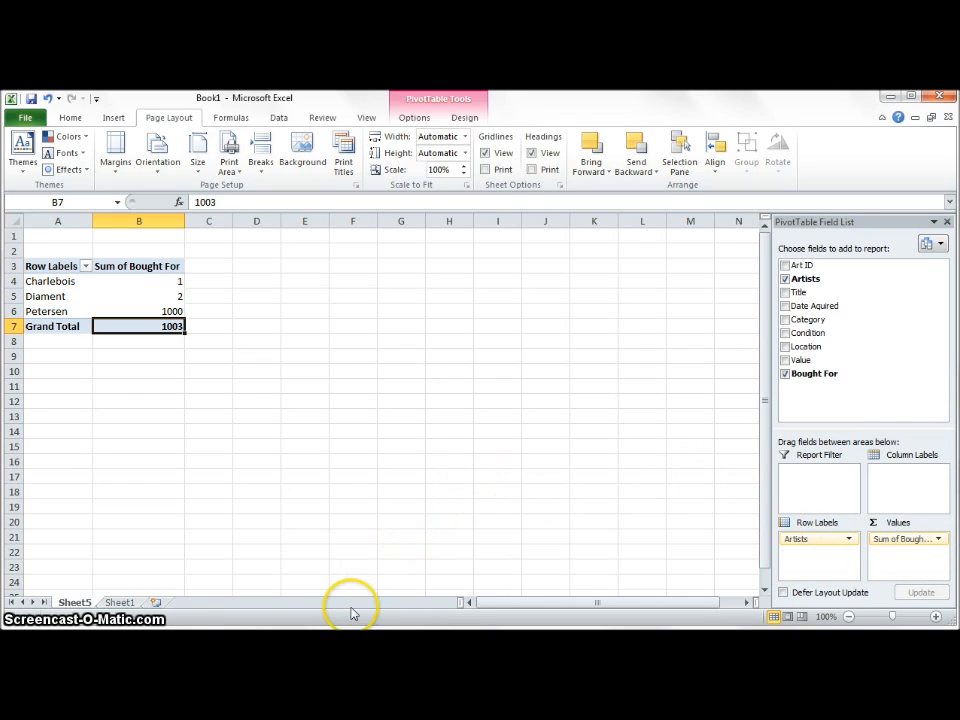
click(937, 539)
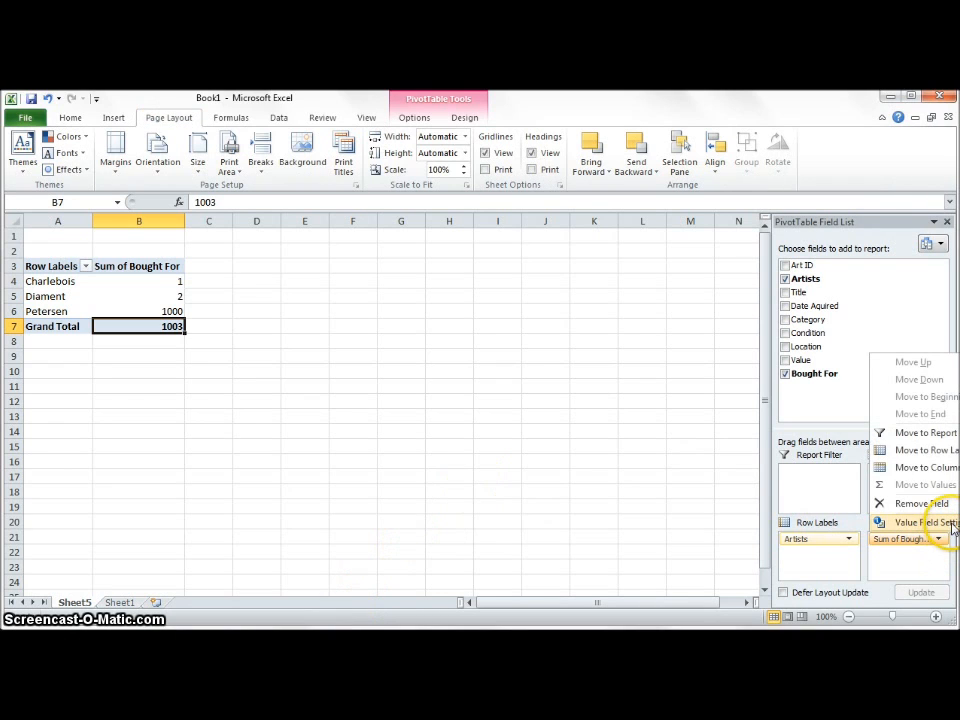
click(950, 525)
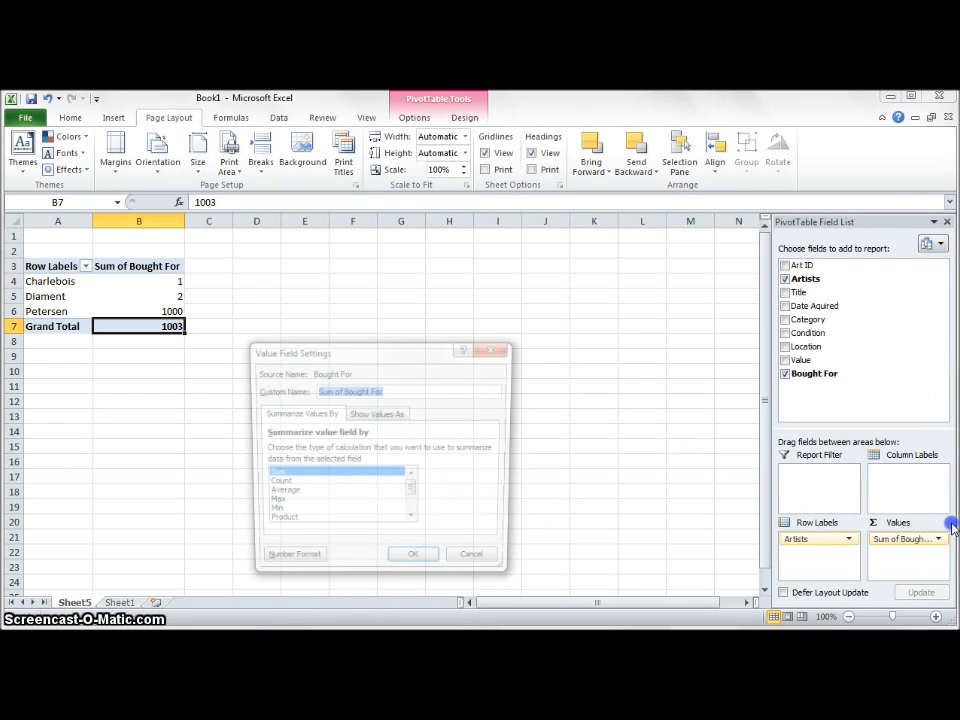
click(286, 494)
click(288, 505)
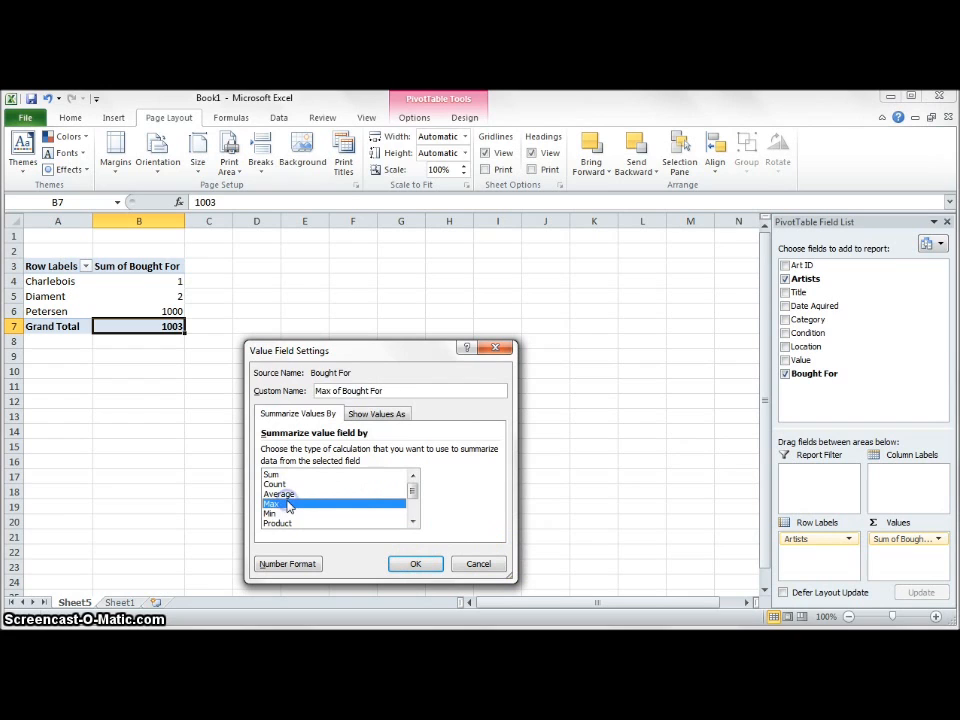
click(416, 563)
click(547, 465)
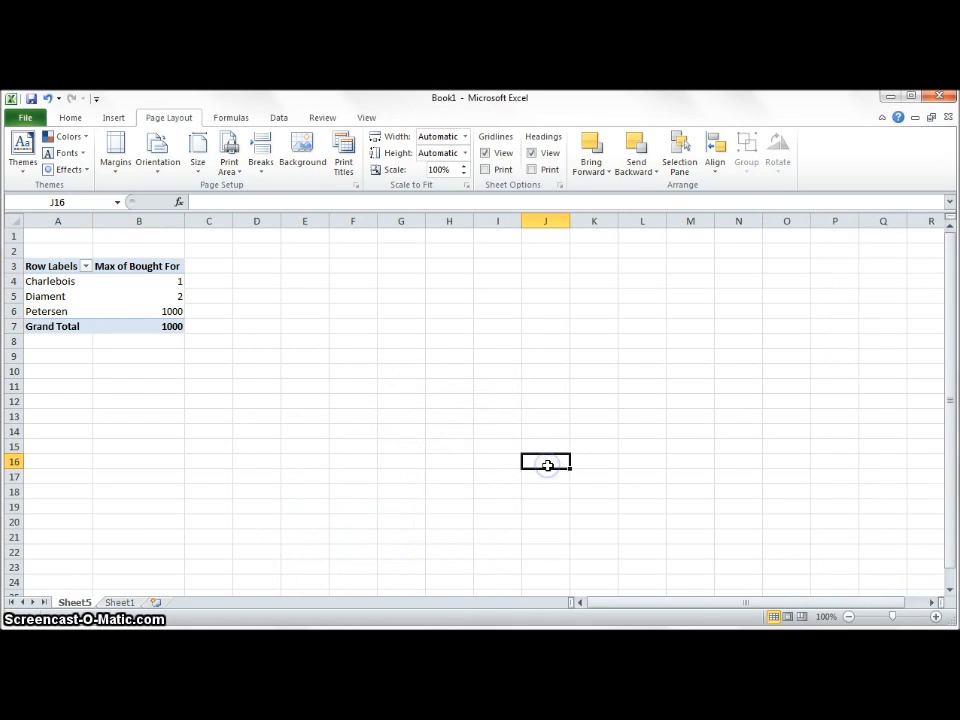
key(alt)
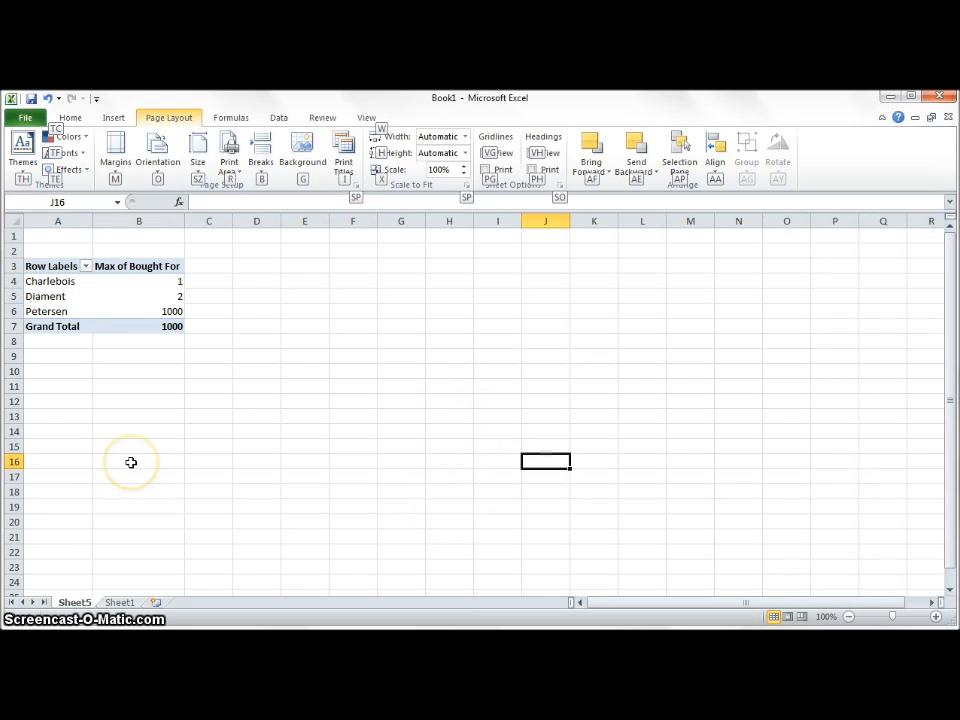
click(210, 281)
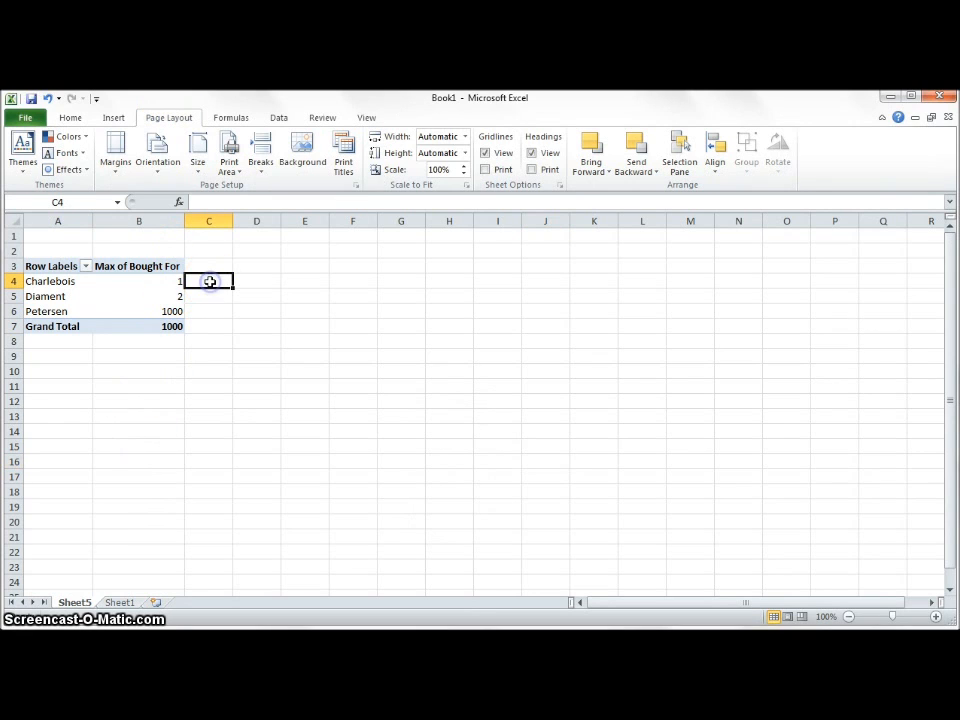
click(120, 118)
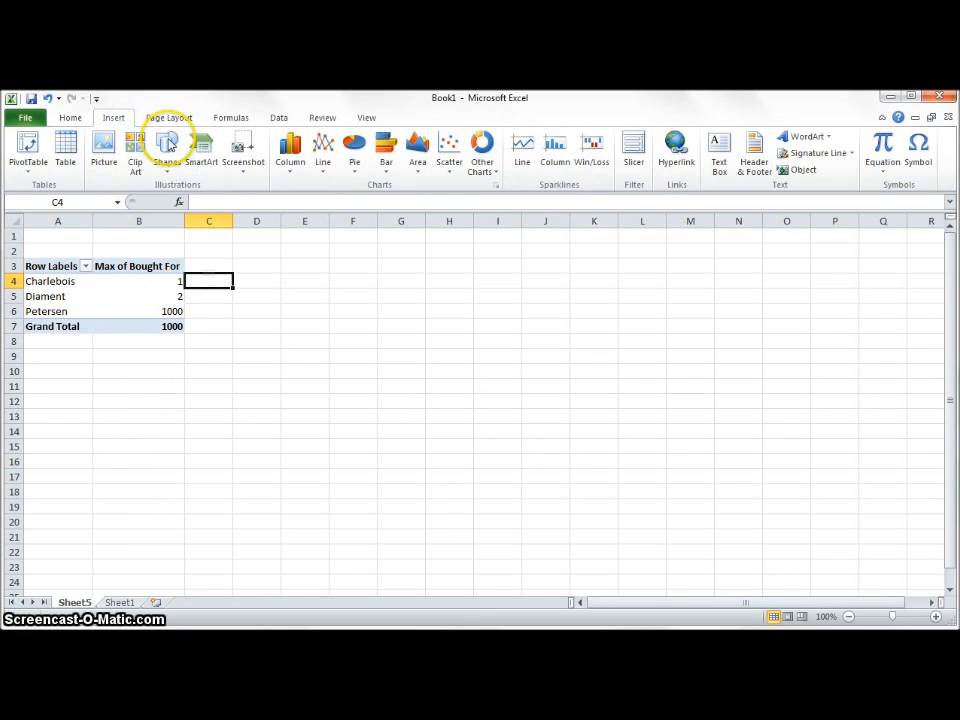
click(640, 168)
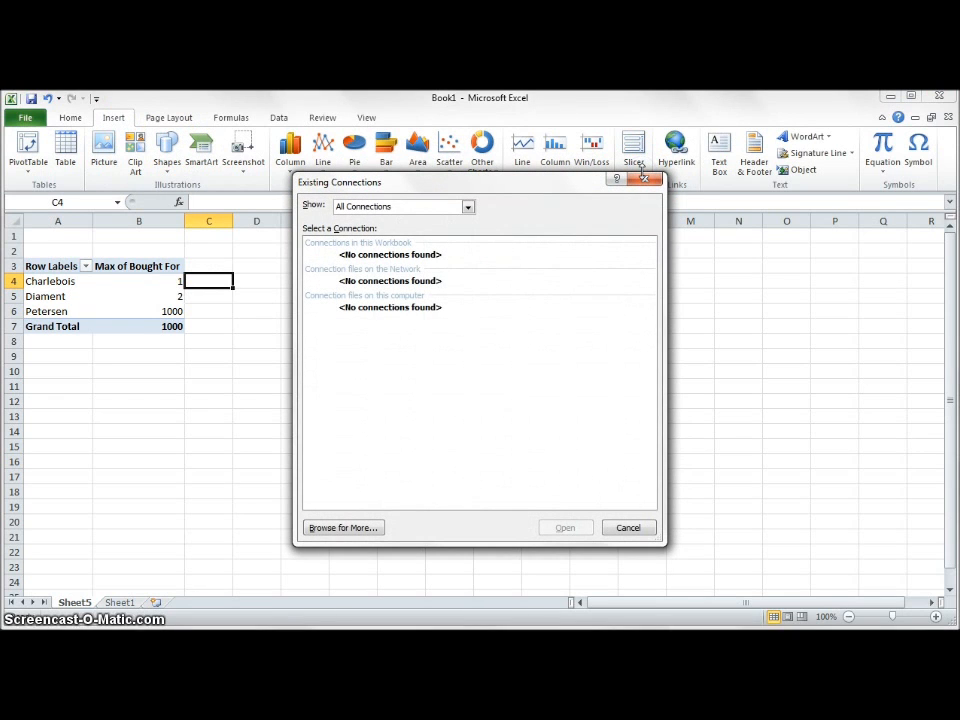
click(645, 182)
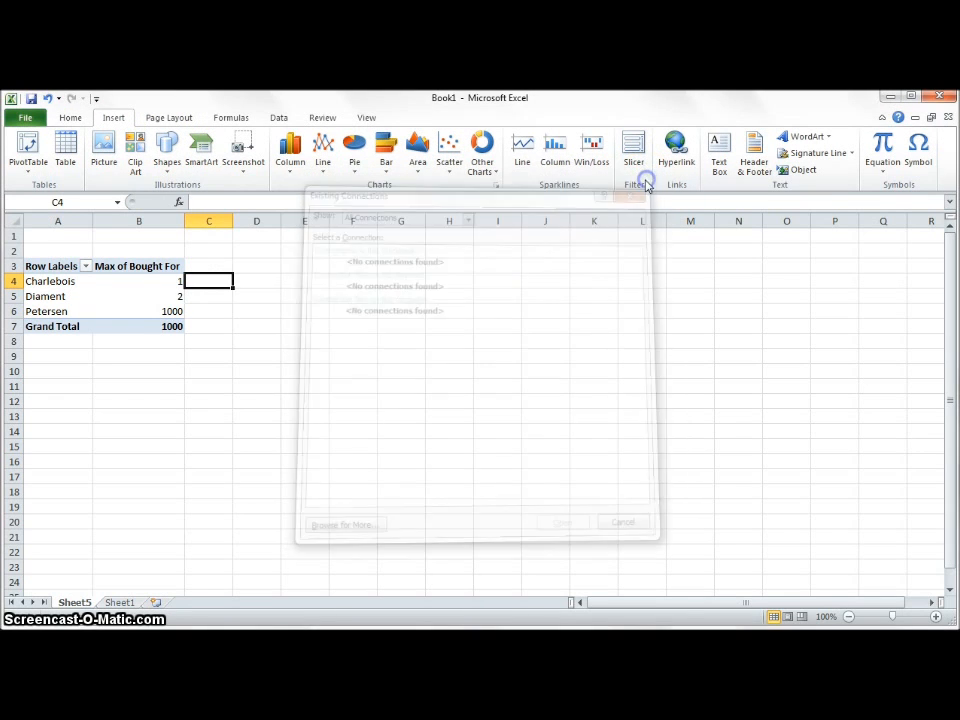
- Insert slicers for Art ID, Artists, Title and Date Aquired on the PivotTable
click(125, 262)
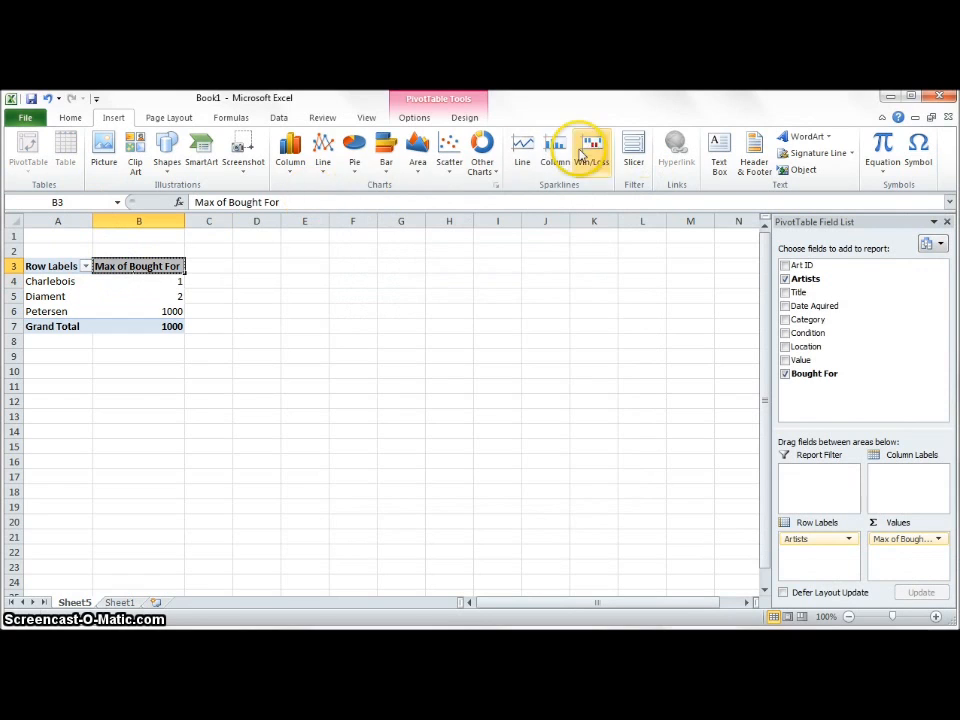
click(634, 152)
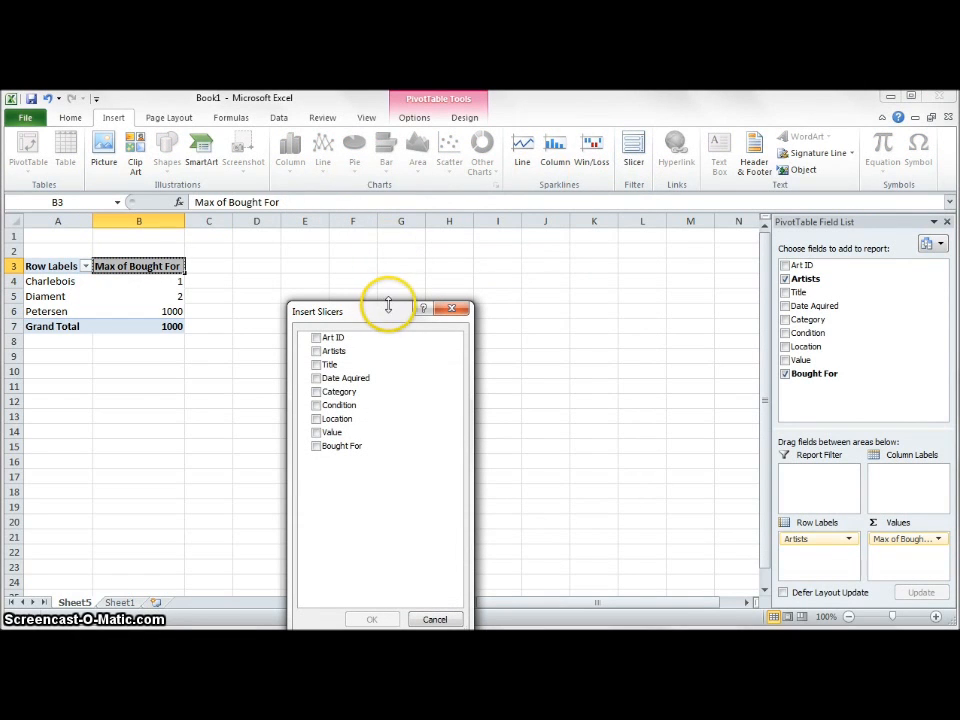
drag(392, 316, 570, 269)
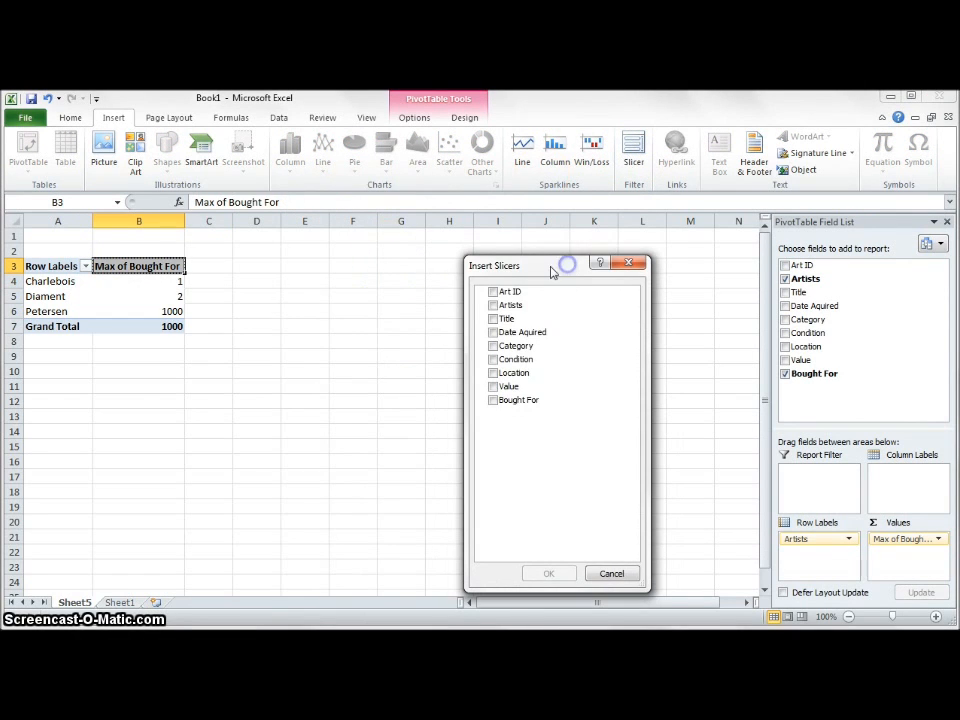
click(493, 292)
click(493, 318)
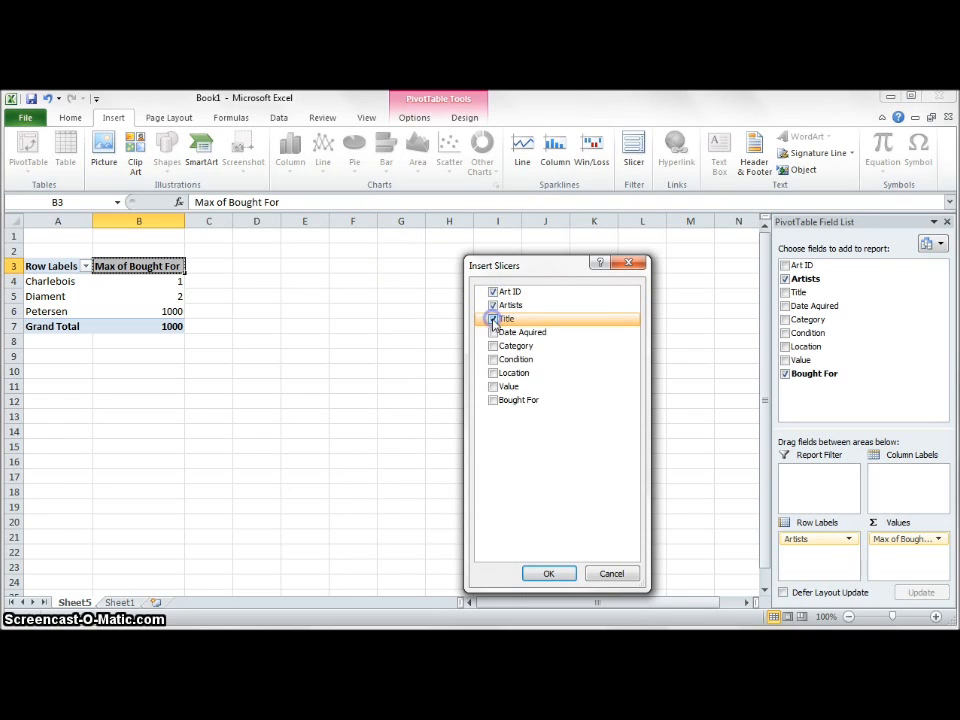
click(493, 332)
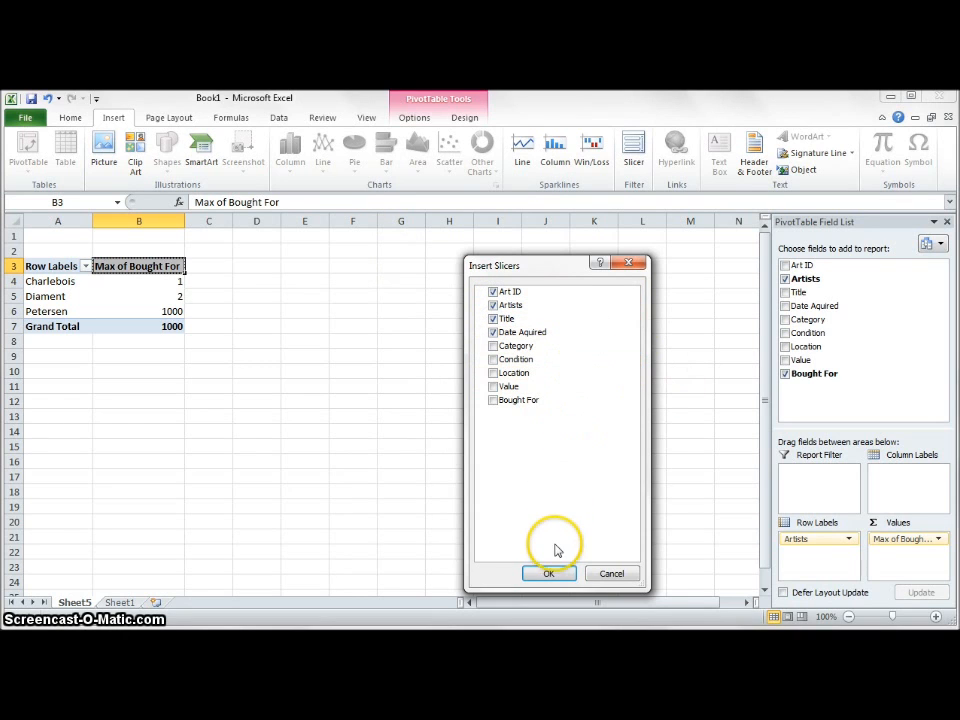
click(549, 573)
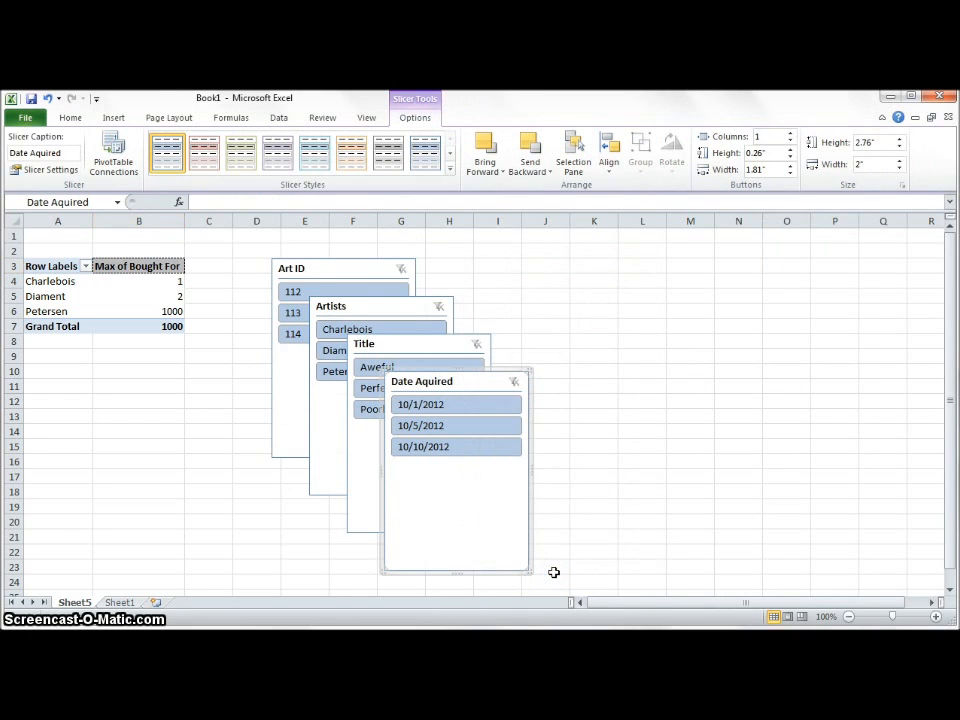
- Spread the overlapping slicers apart: Artists below the PivotTable, Art ID beside it, Title near columns G–J and Date Aquired near J–M
drag(458, 380, 642, 286)
drag(441, 345, 508, 290)
drag(375, 305, 118, 372)
drag(332, 268, 298, 330)
click(551, 479)
- Filter the PivotTable with the Title slicer, switching between Poorly Done, Perfection and Aweful and ending on Aweful
click(514, 352)
click(534, 315)
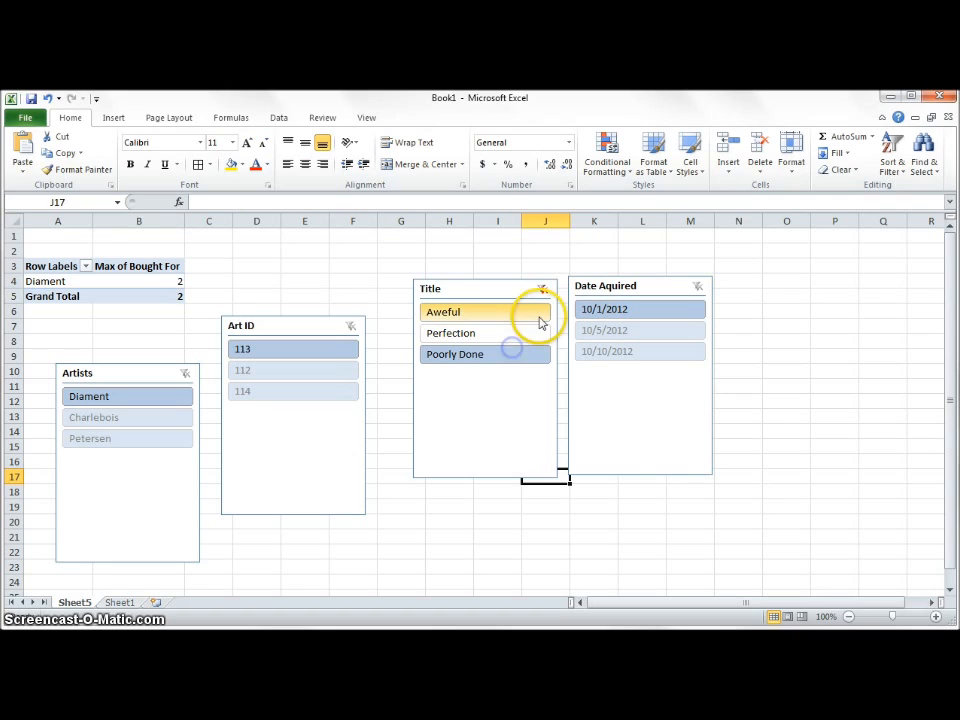
click(522, 338)
click(522, 354)
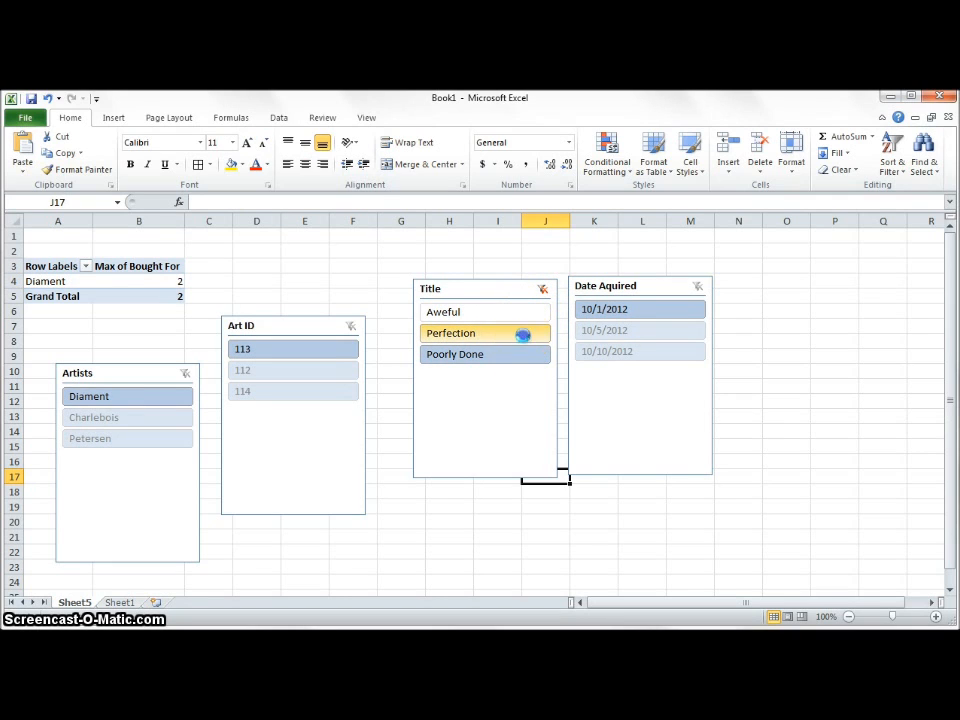
click(522, 336)
click(523, 318)
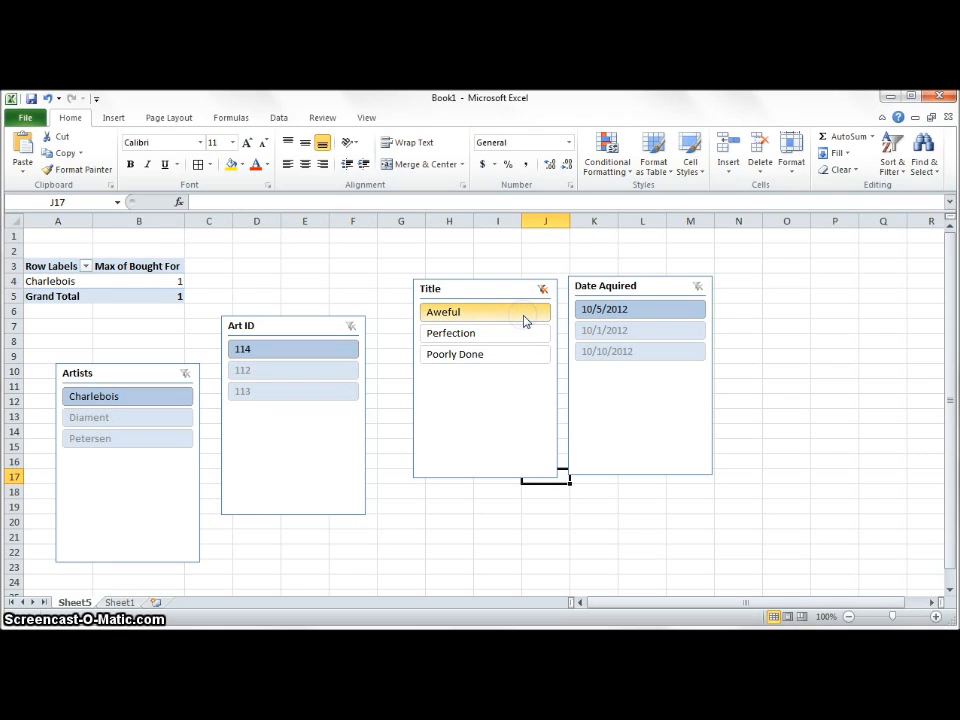
- Filter the PivotTable with the Art ID slicer, switching between 112 and 113 and ending on 114
click(304, 369)
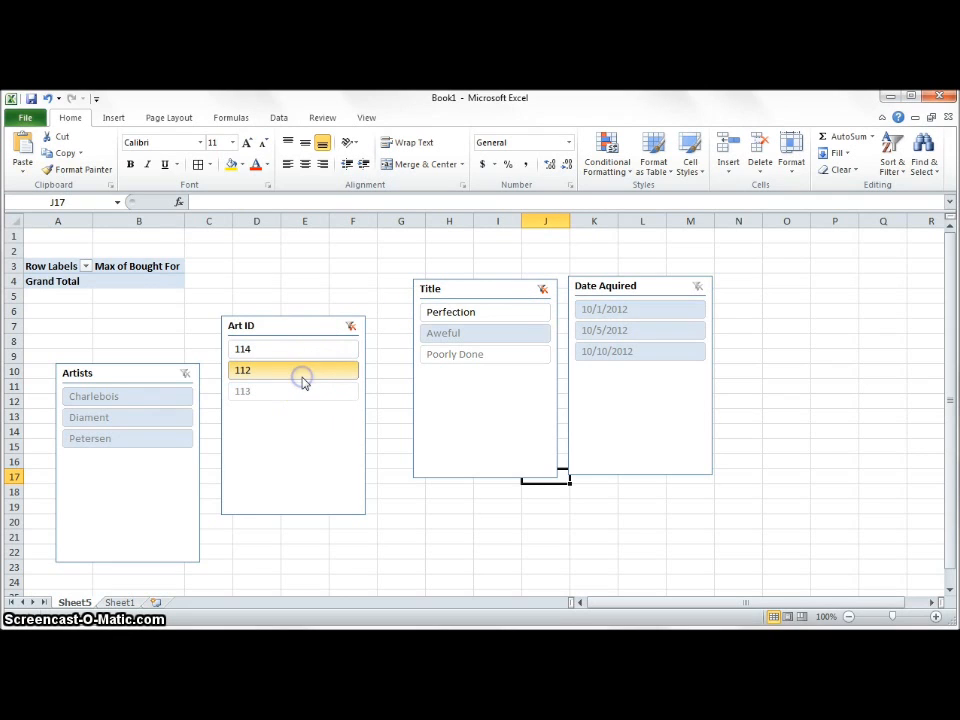
click(300, 391)
click(302, 369)
click(306, 348)
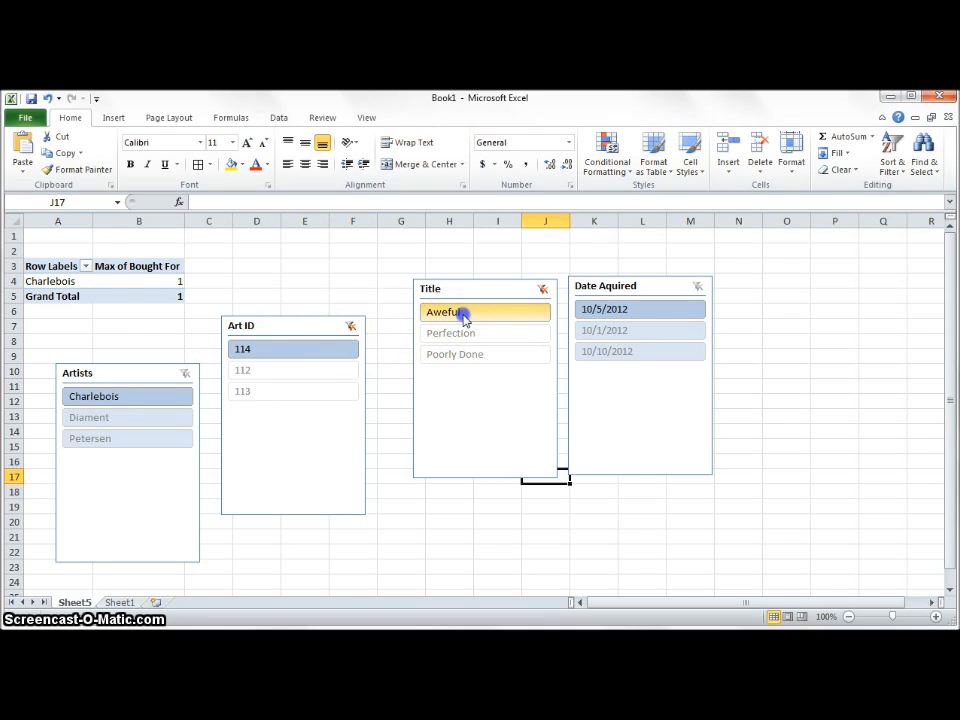
- Switch the Title slicer to Poorly Done and back to Aweful, and clear the Art ID and Title slicer filters
click(470, 355)
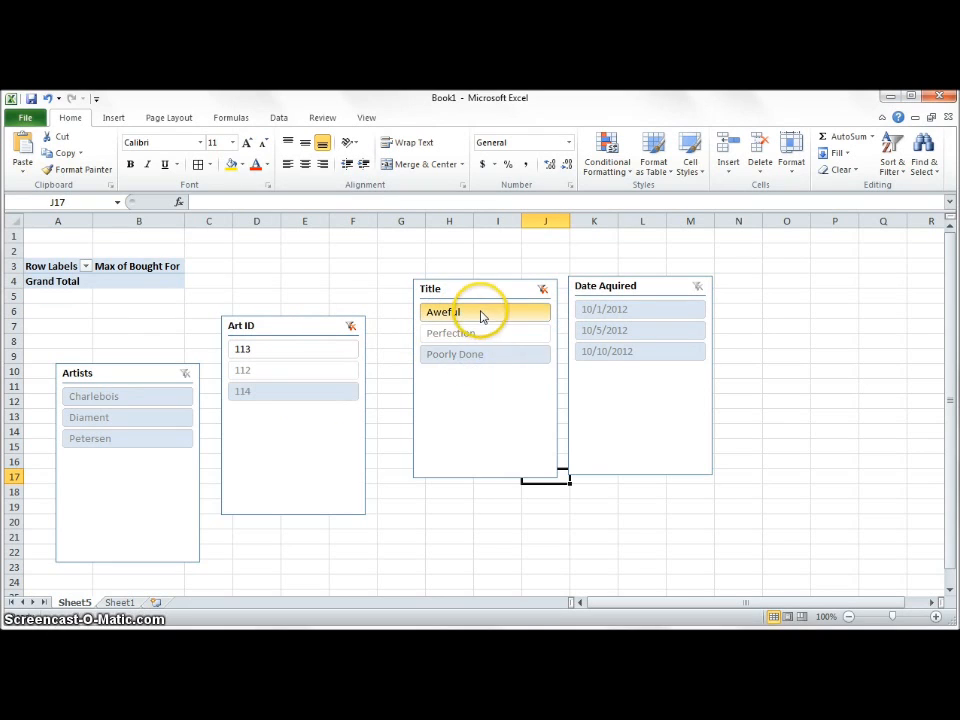
click(481, 316)
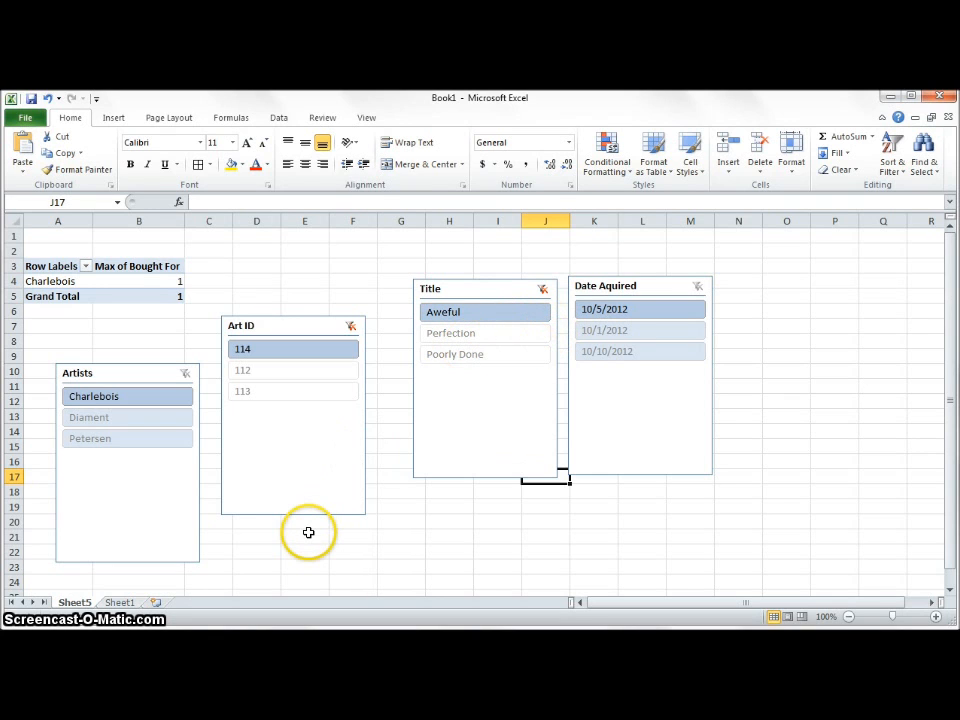
click(350, 327)
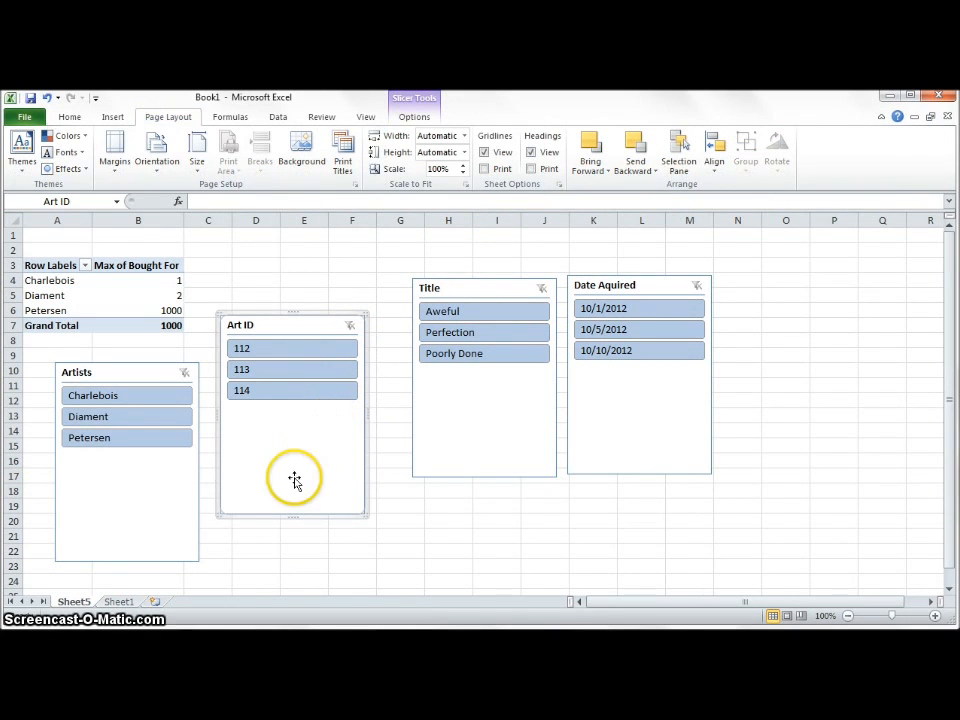
- Restyle the Art ID slicer, trying green and other light styles and settling on the light purple one
click(418, 117)
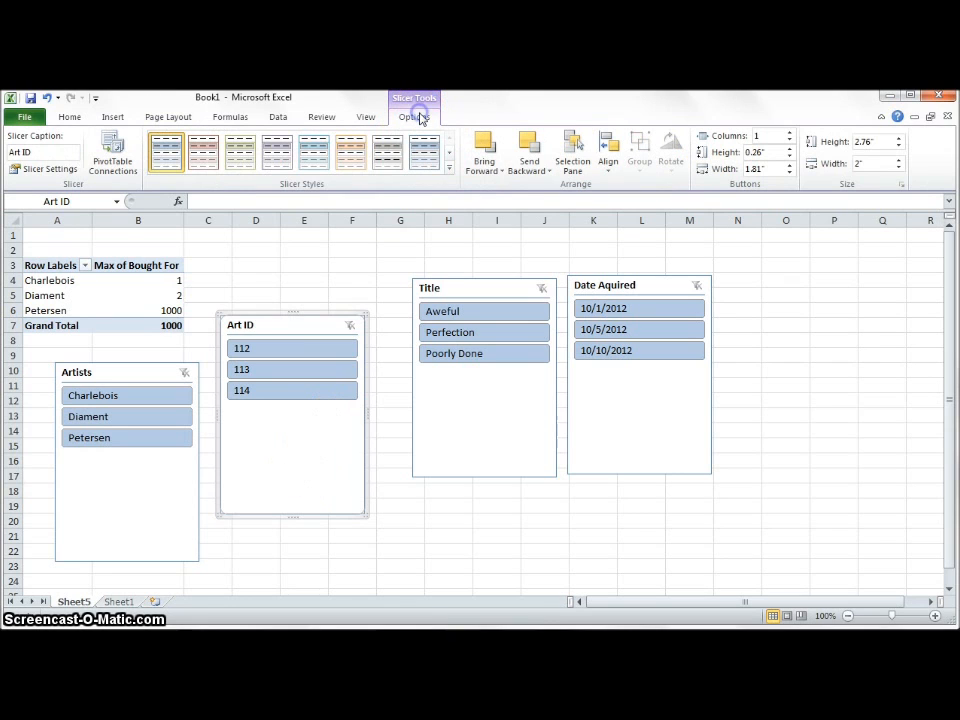
click(204, 150)
click(236, 151)
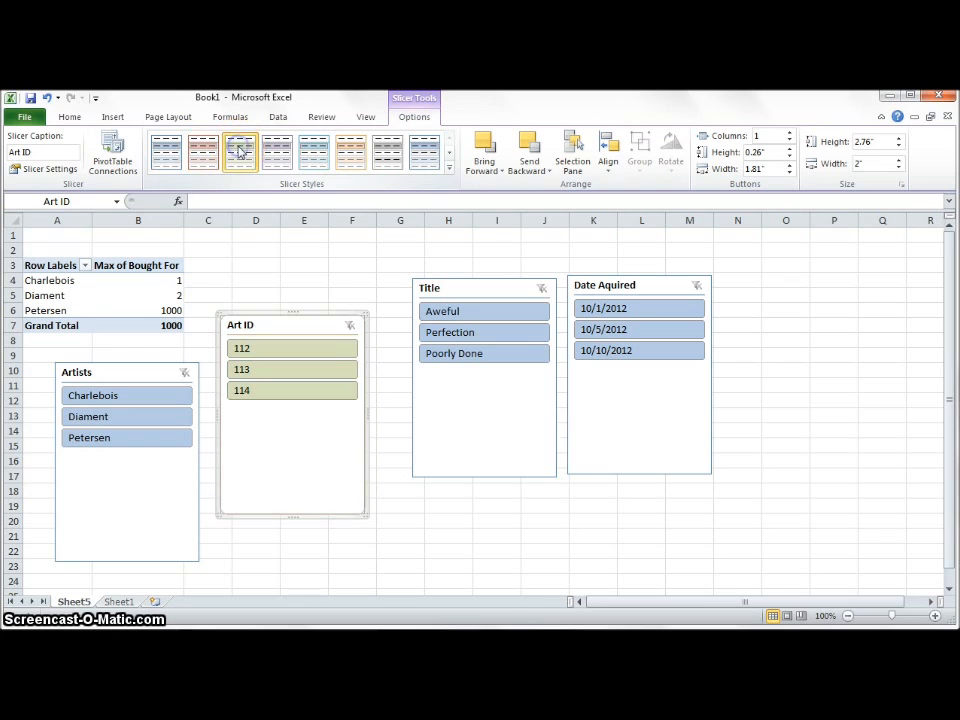
click(278, 157)
click(316, 158)
click(288, 155)
- Bring the Art ID slicer forward one level and to the front, and look at the alignment options
click(487, 165)
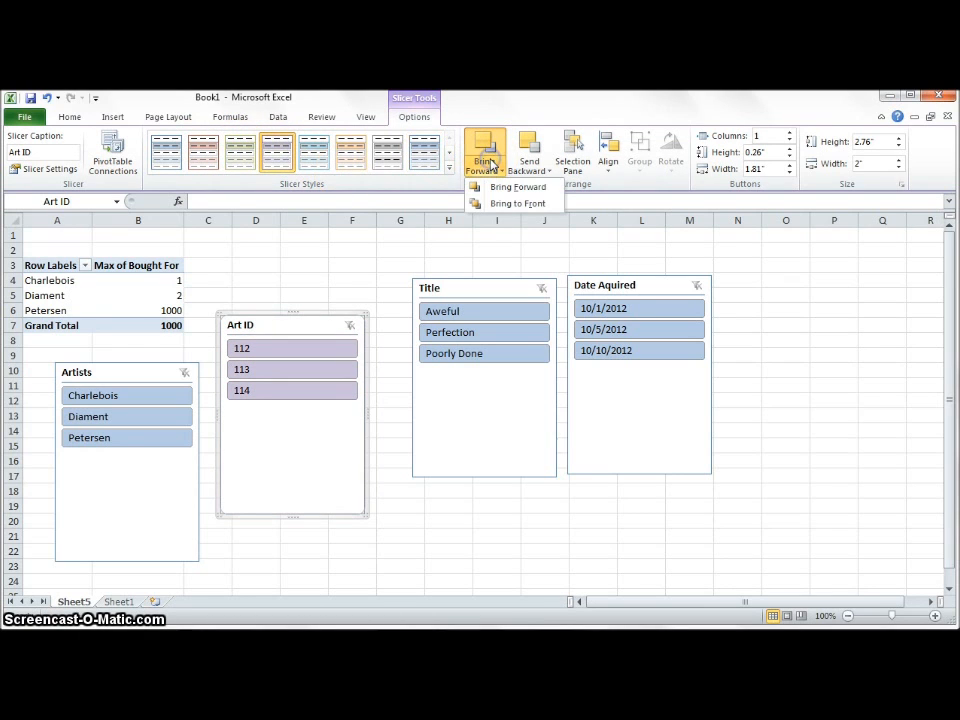
click(500, 187)
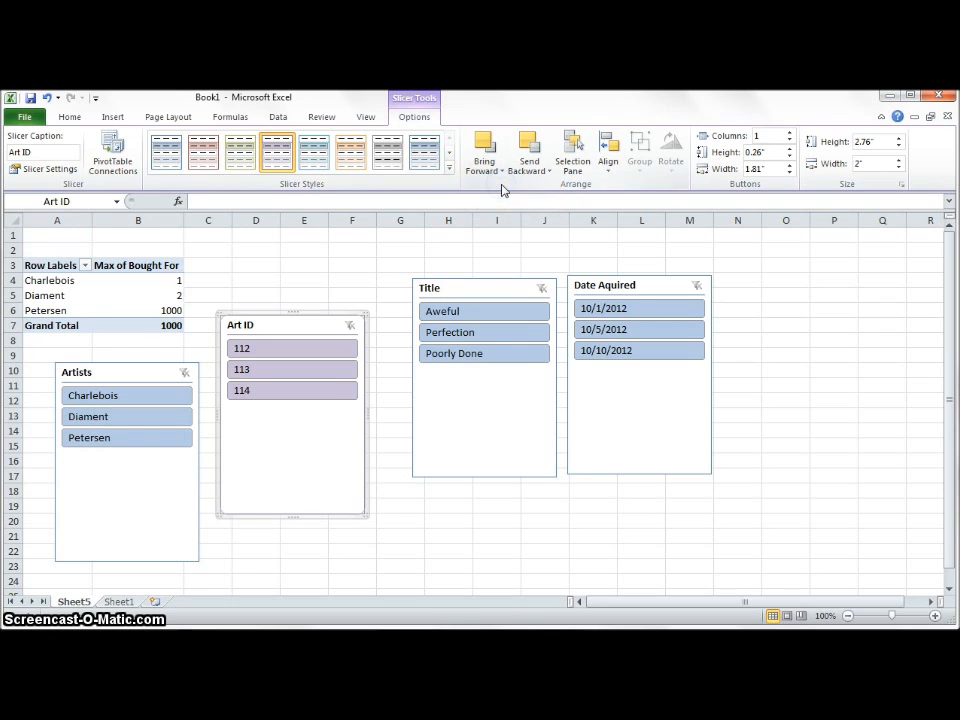
click(485, 162)
click(500, 203)
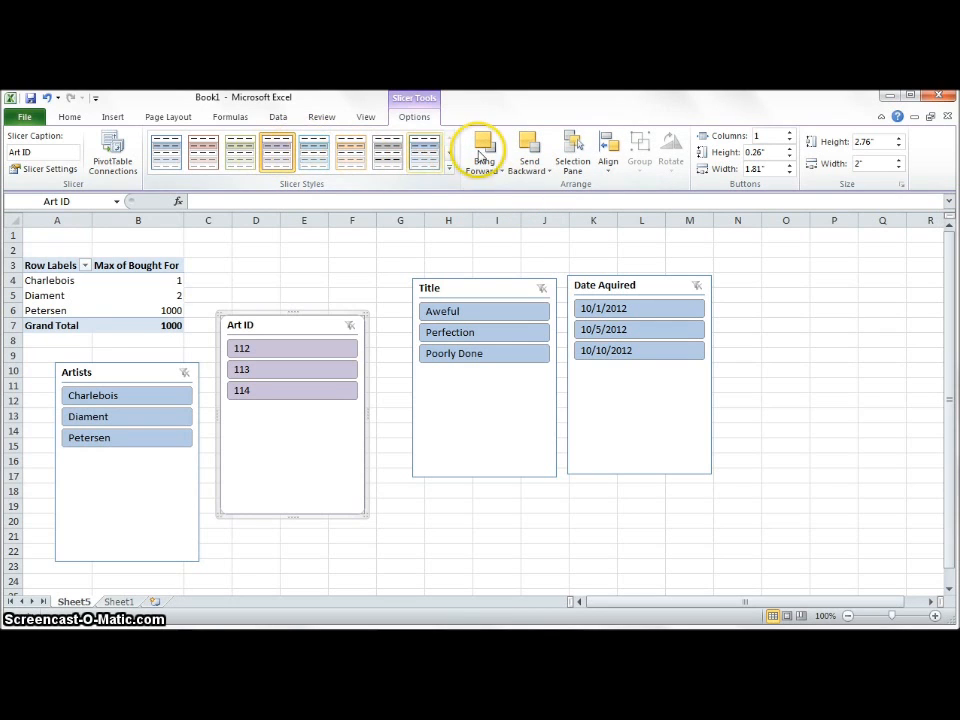
click(612, 168)
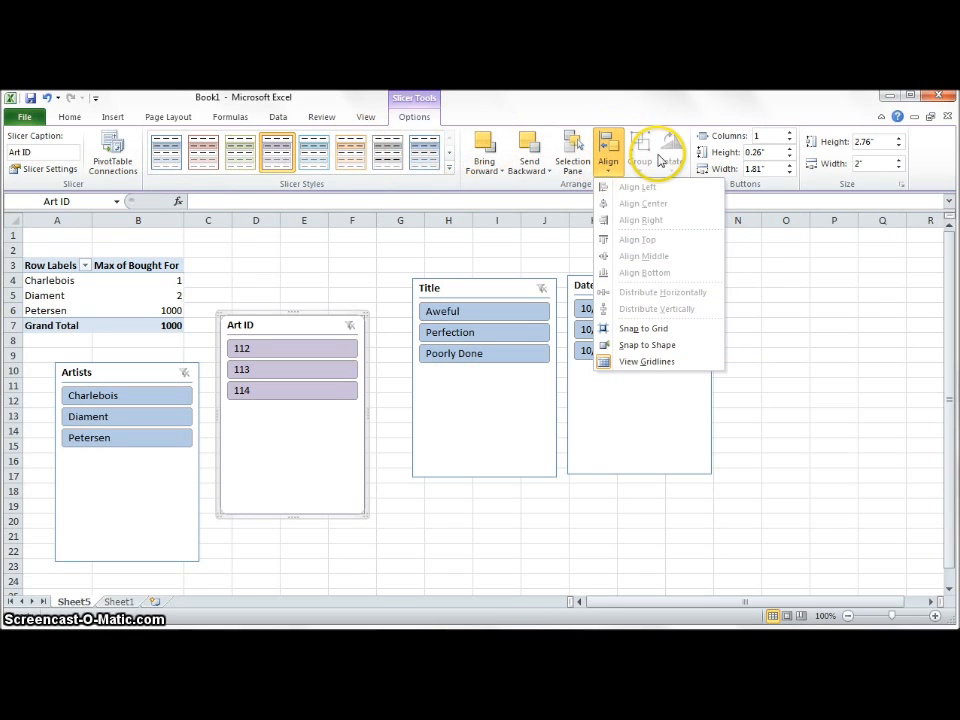
- Increase the Art ID slicer's button height to 0.5" and reduce it to 0.3"
click(789, 148)
click(789, 148)
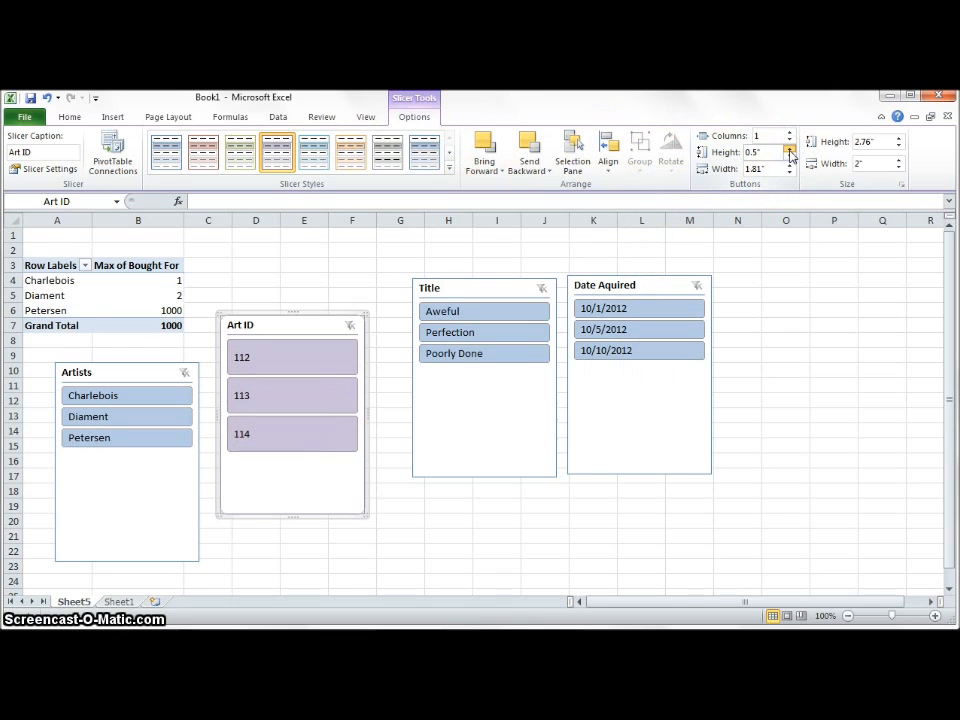
click(790, 157)
click(790, 157)
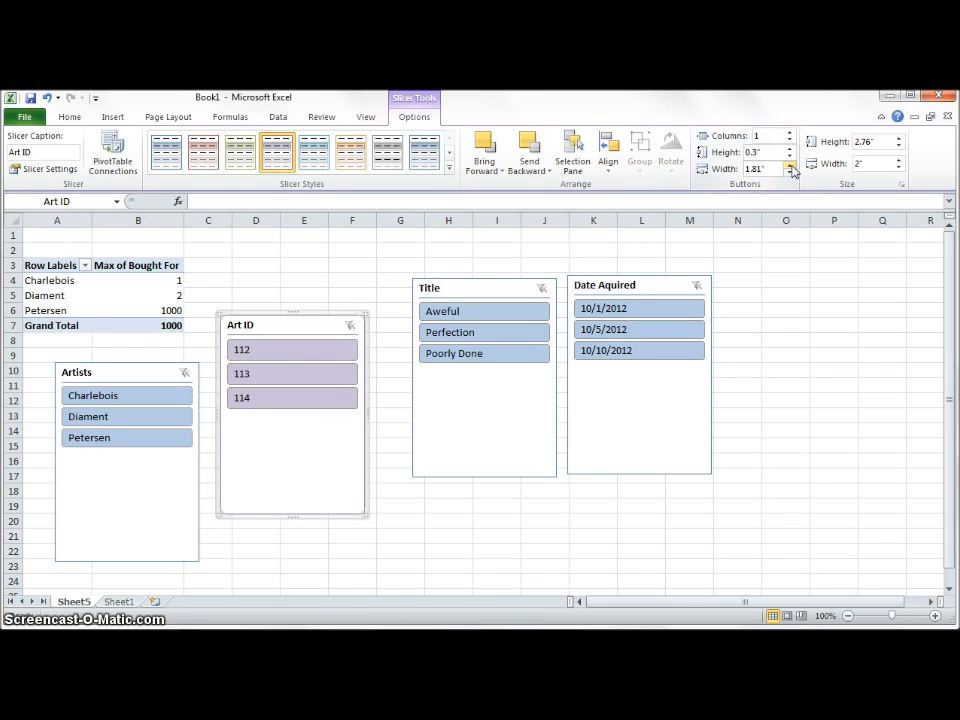
- Widen the Art ID slicer's buttons to 2.1" and narrow them to 1.1"
click(789, 165)
click(789, 165)
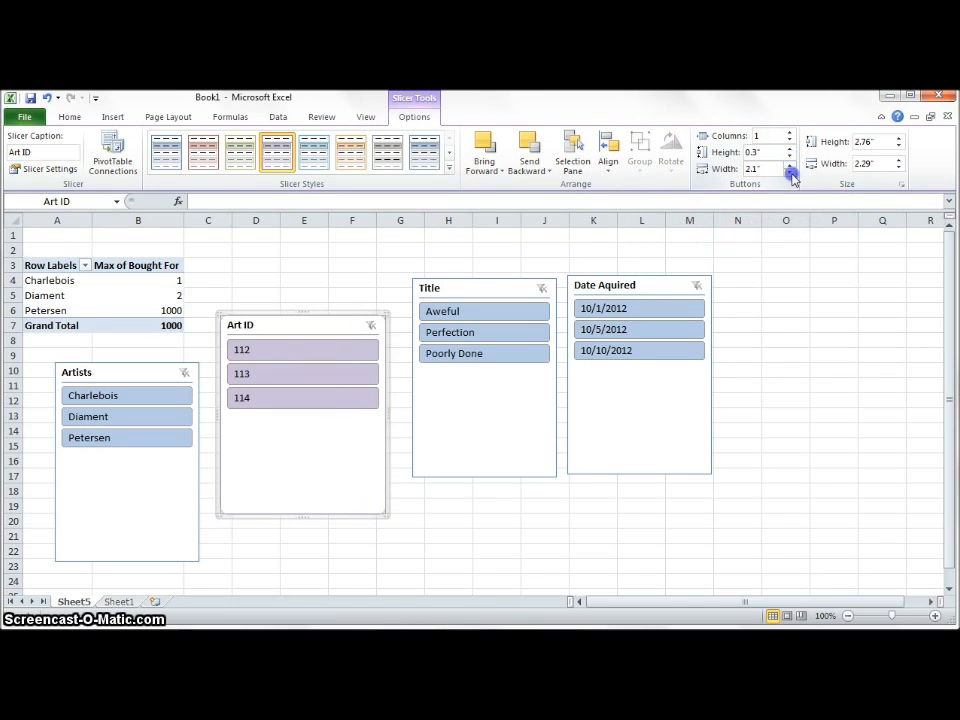
click(790, 173)
click(790, 173)
click(790, 173)
click(790, 173)
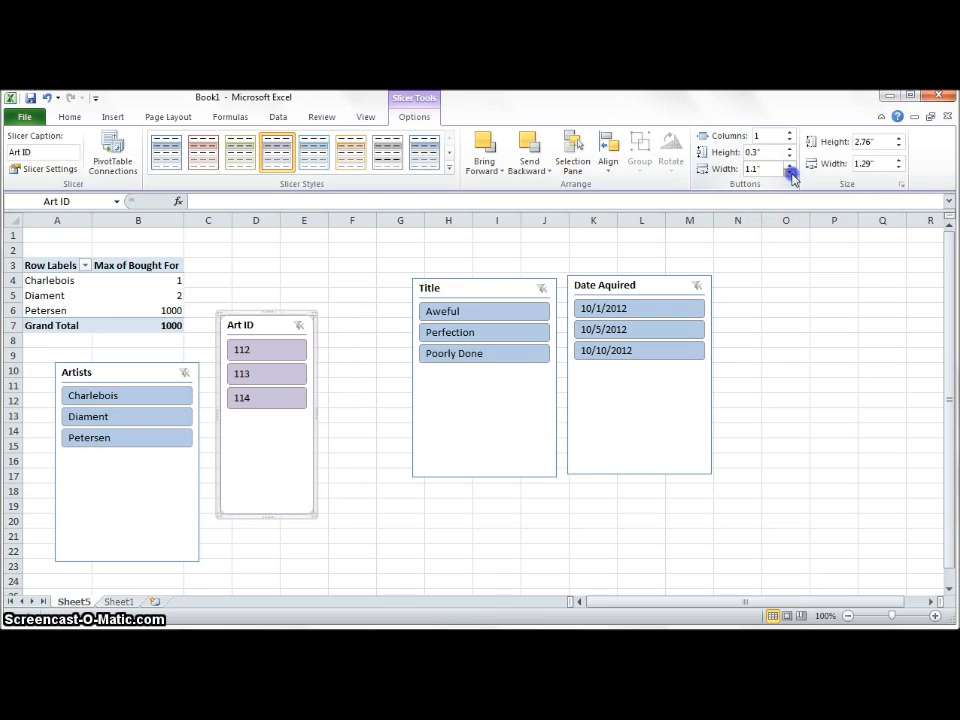
- Set the Art ID slicer's button height to 0.7"
click(789, 149)
click(789, 149)
click(789, 149)
click(789, 149)
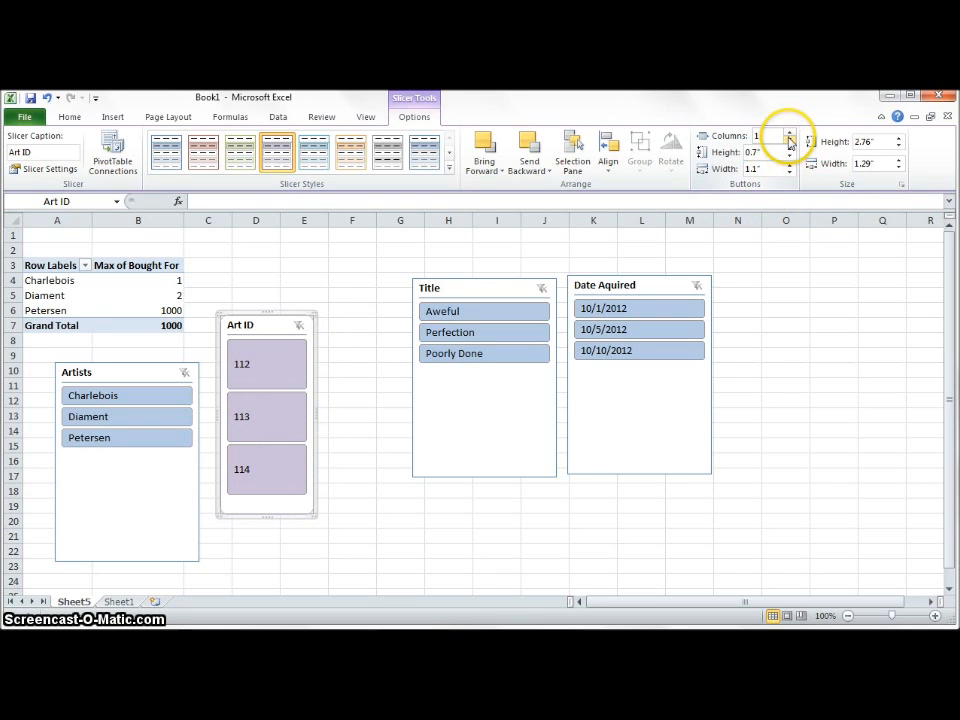
- Try the Art ID slicer with two and three button columns, and return it to one column
click(790, 136)
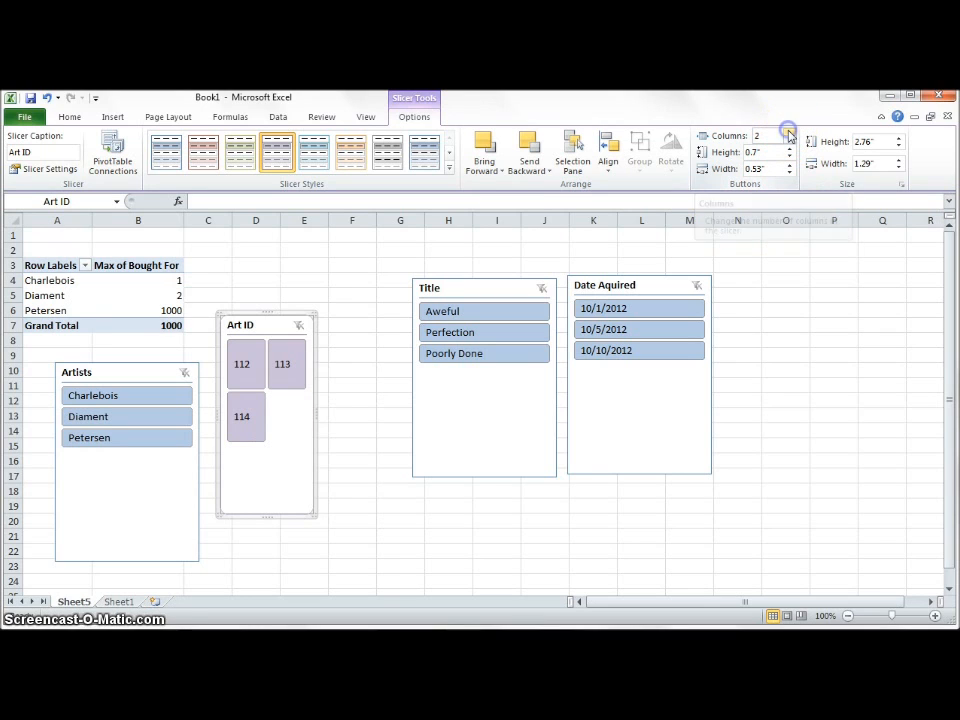
click(790, 136)
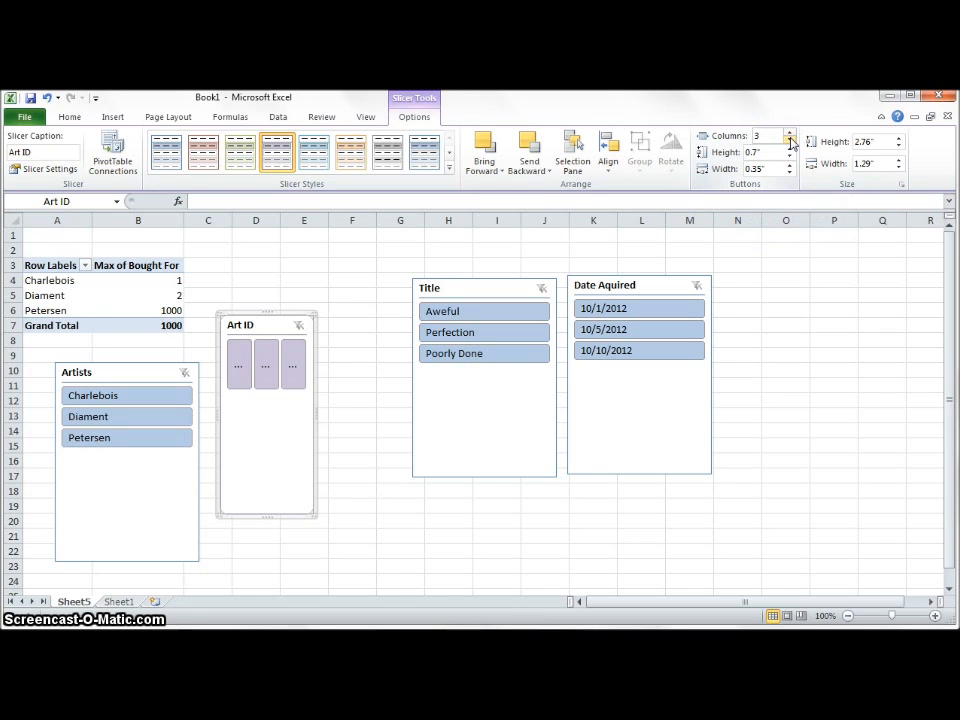
click(790, 142)
click(790, 142)
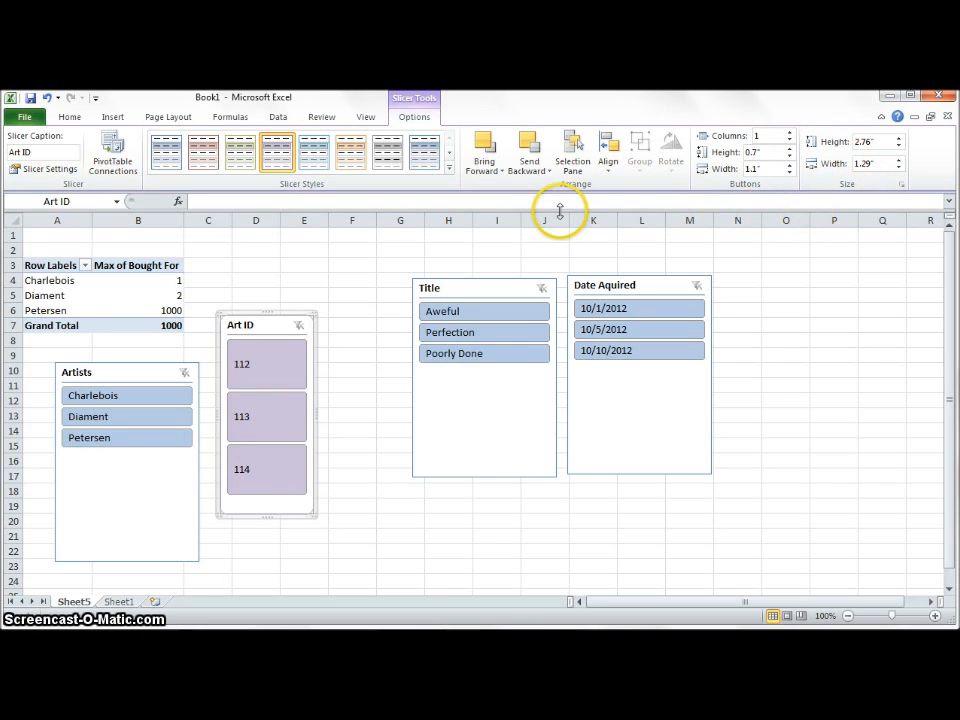
- Change the Bought For price of art ID 113 (cell J5) on Sheet1 to 5 and return to Sheet5
key(alt+p)
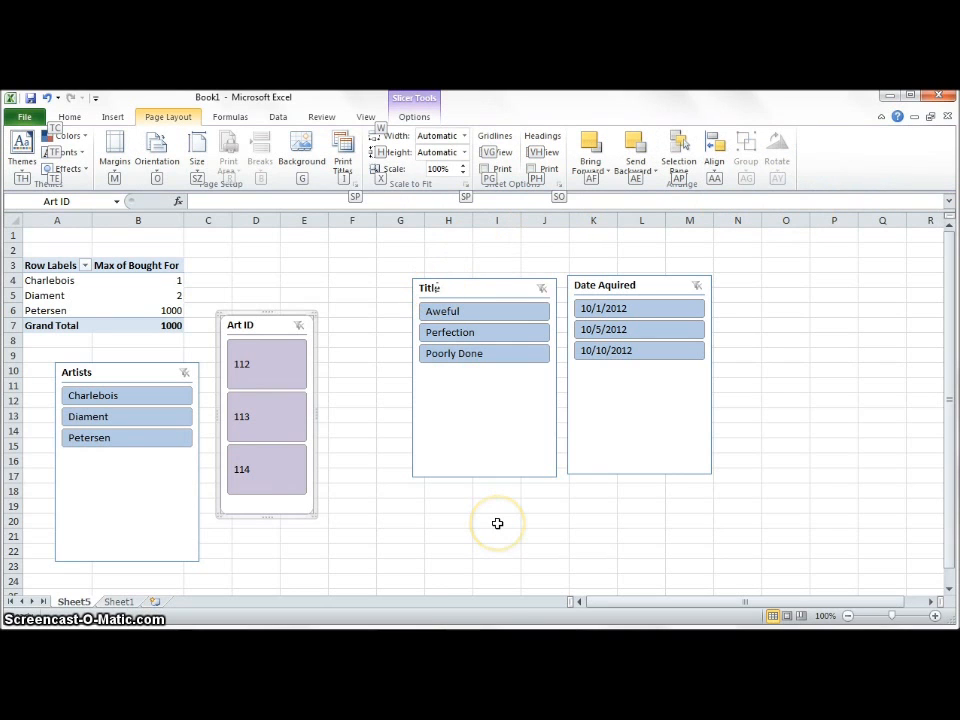
click(122, 602)
click(614, 400)
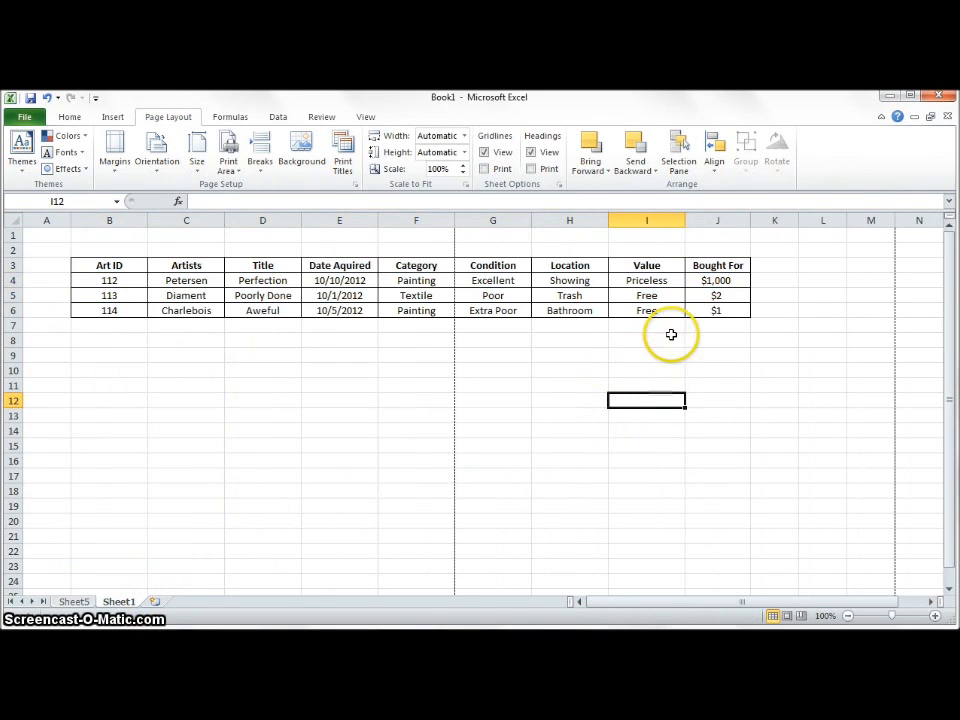
click(724, 294)
text(2)
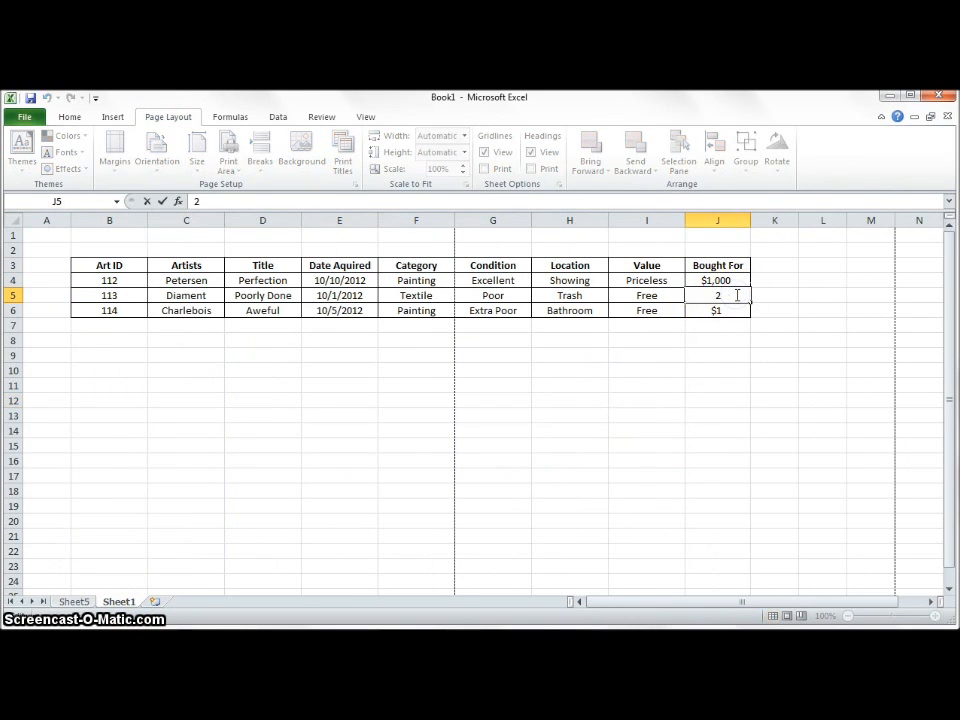
key(BackSpace)
text(5)
click(731, 372)
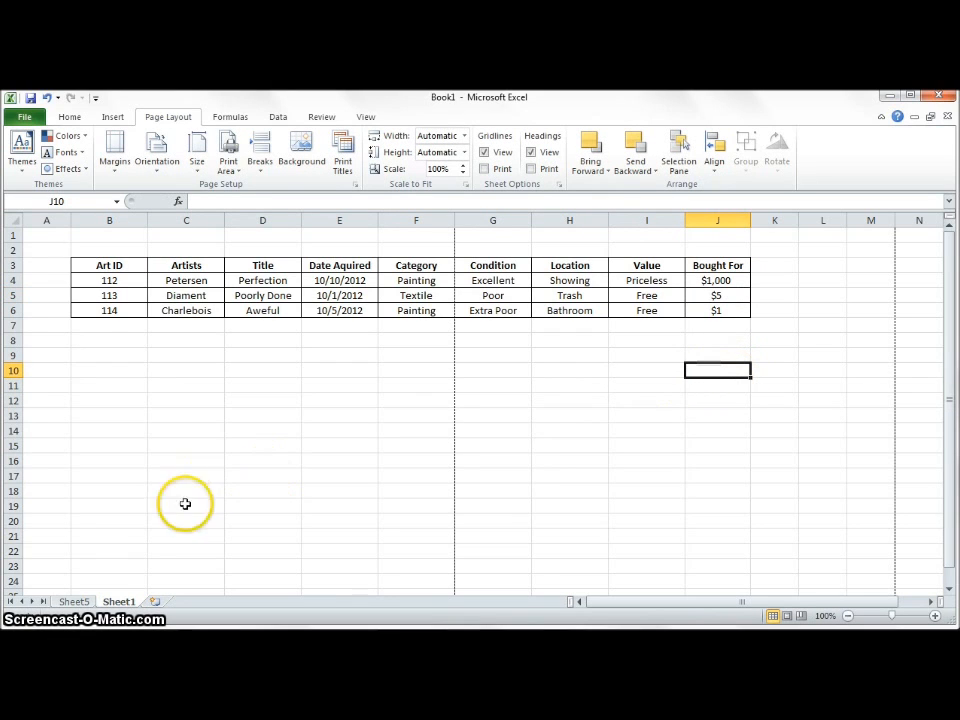
click(74, 601)
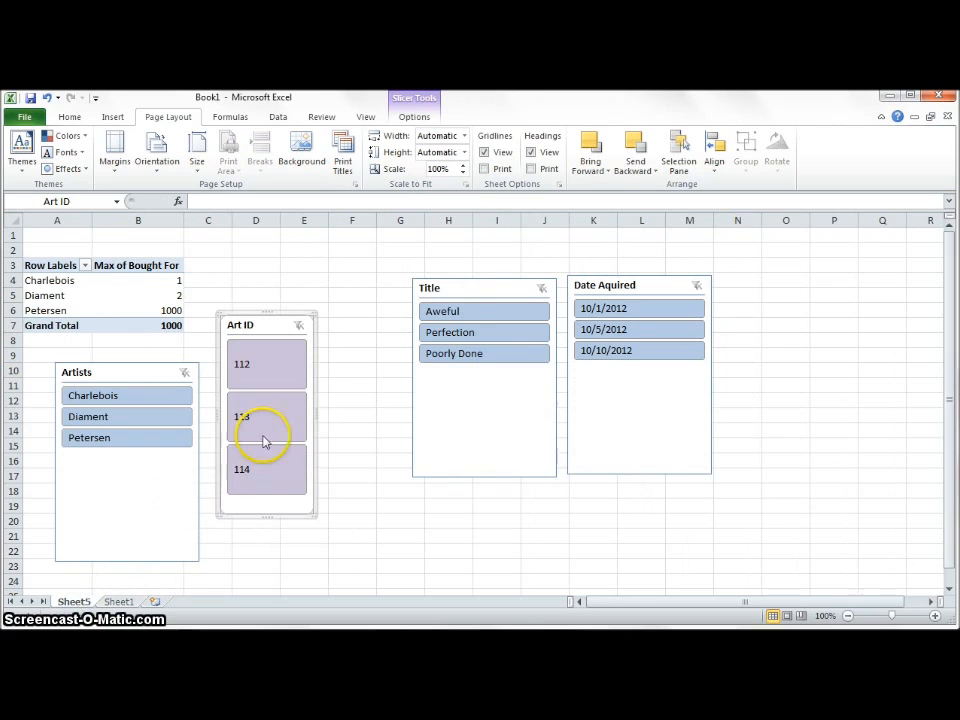
- Filter the PivotTable to 114 with the Art ID slicer and clear that filter
click(184, 375)
click(302, 327)
click(274, 463)
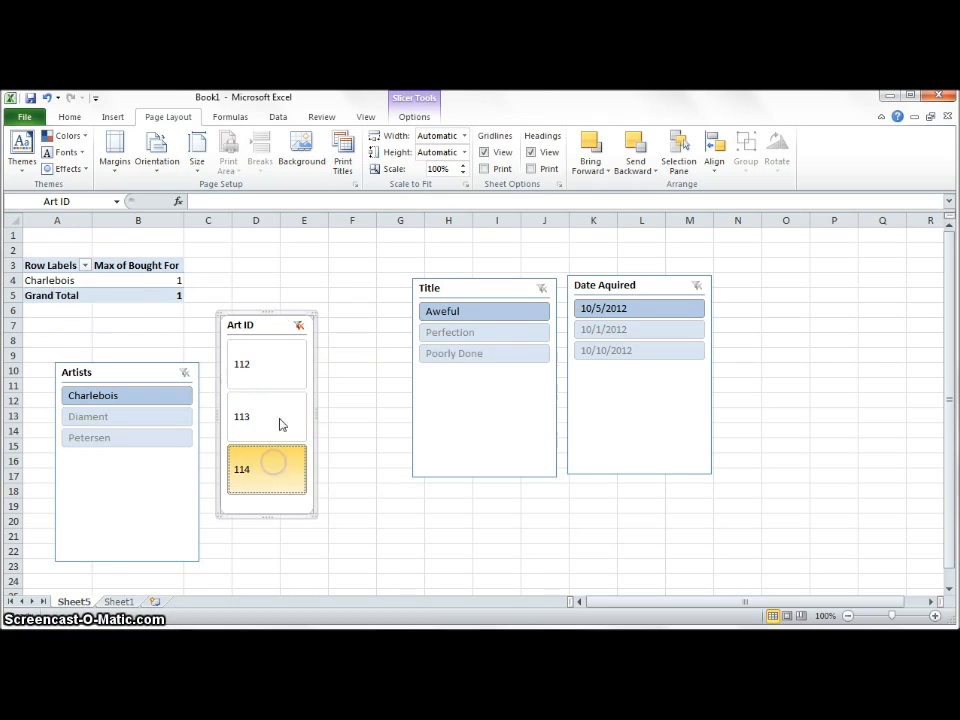
click(301, 326)
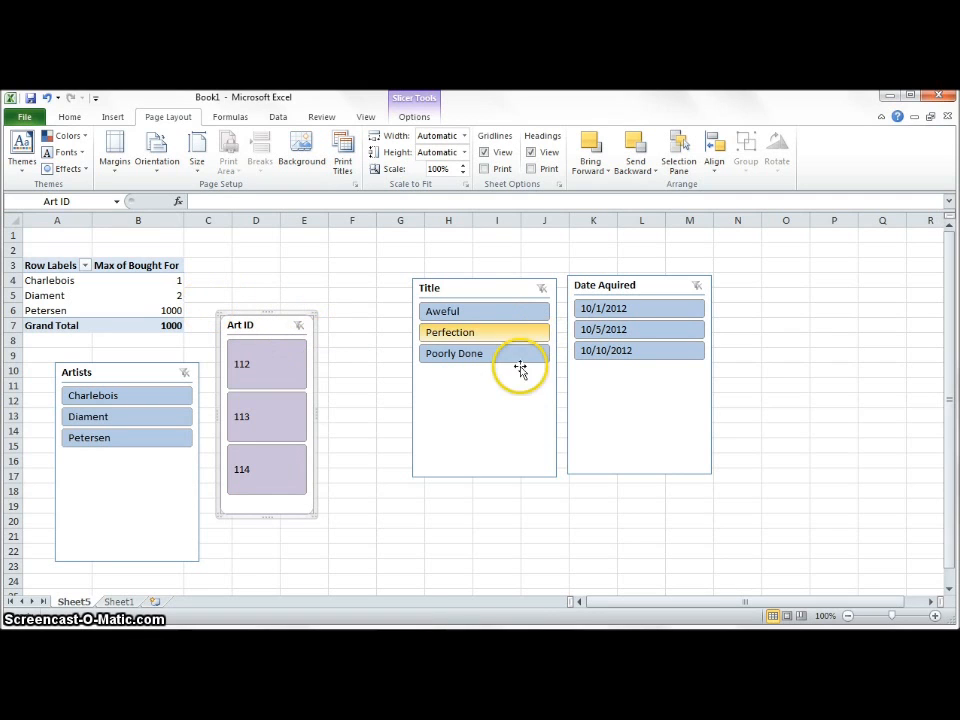
- Filter the PivotTable to Aweful with the Title slicer
click(168, 310)
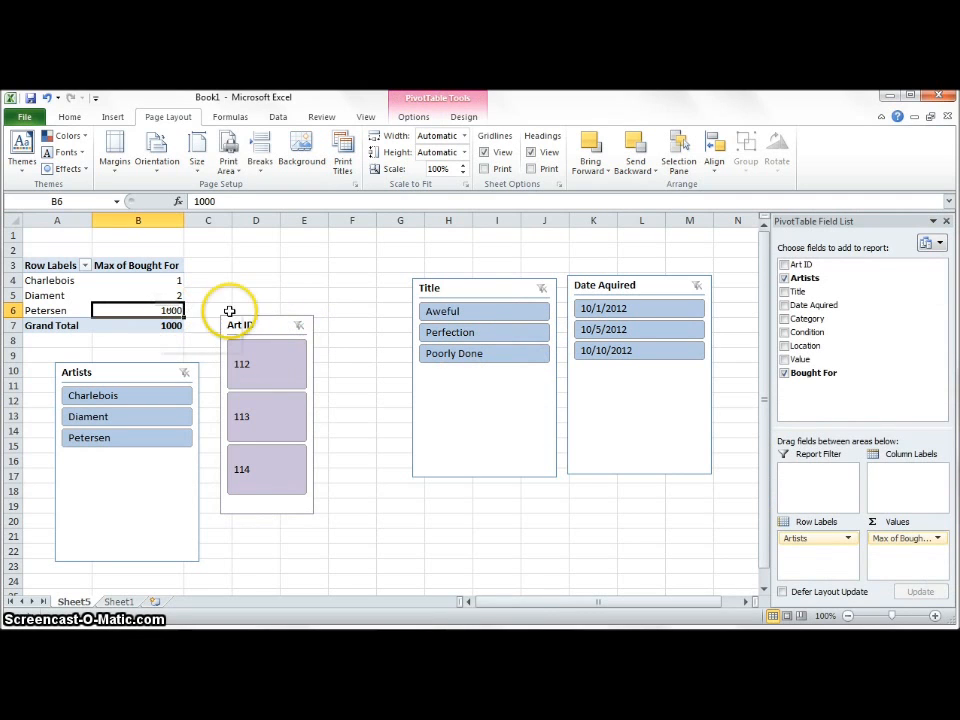
click(473, 370)
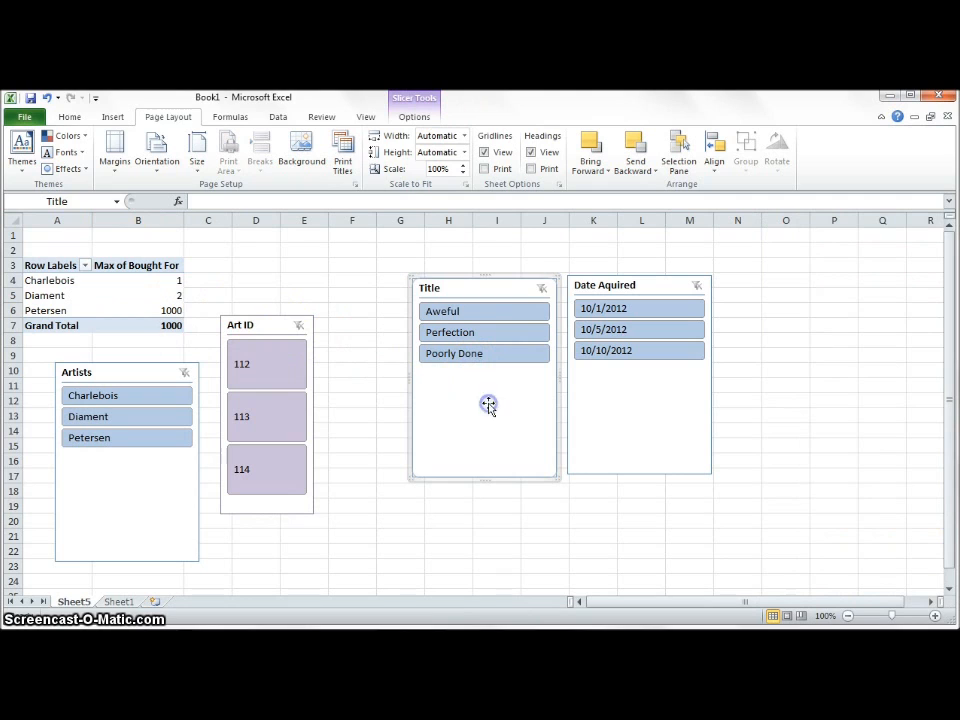
click(521, 312)
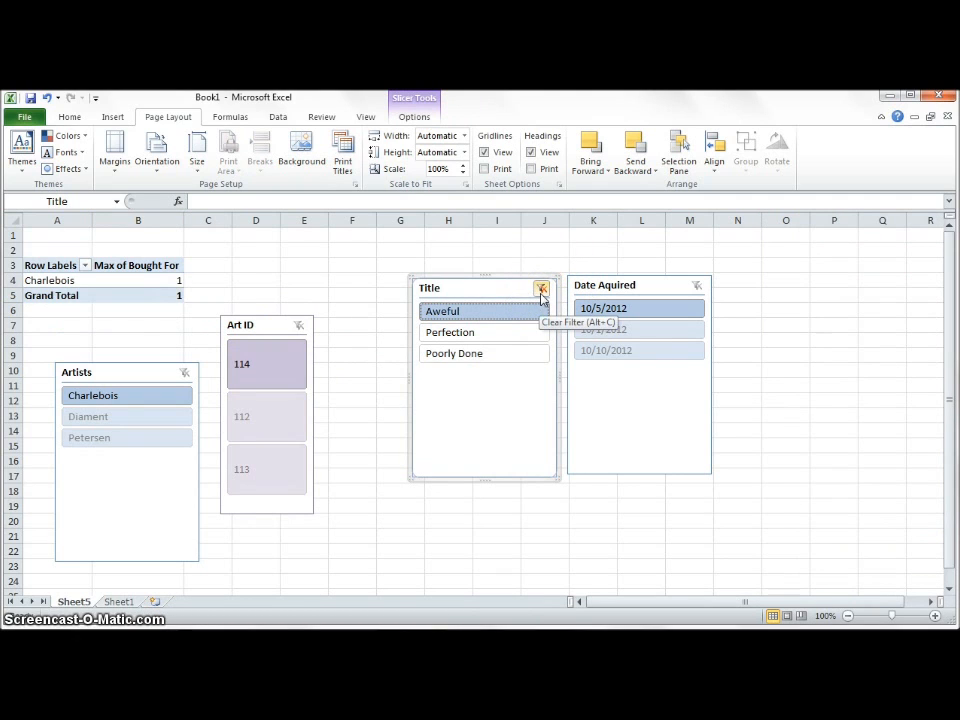
click(780, 354)
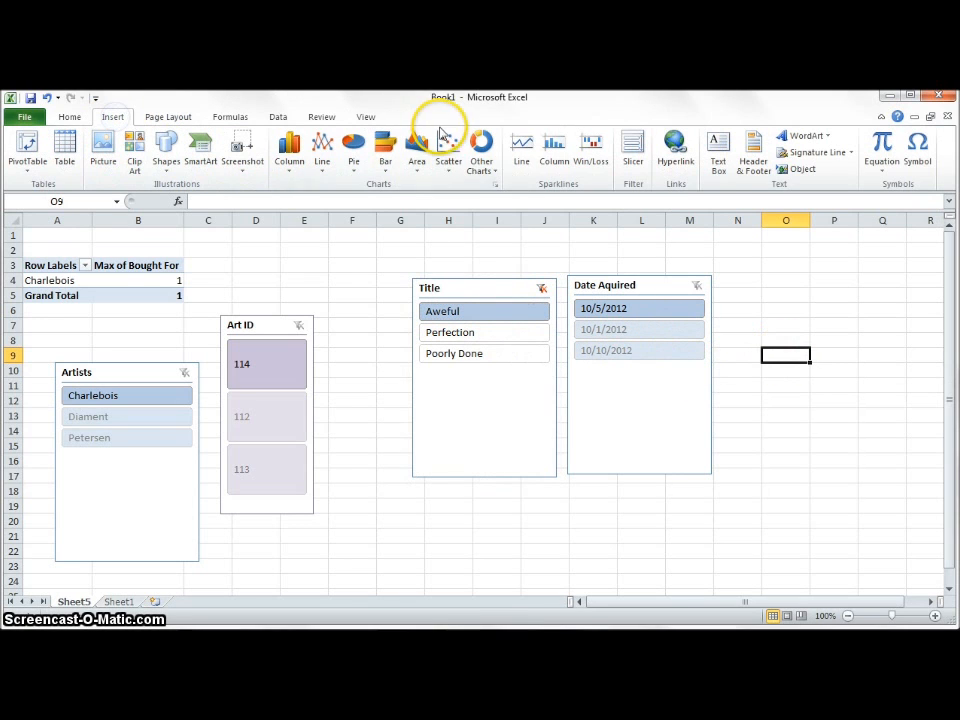
click(631, 145)
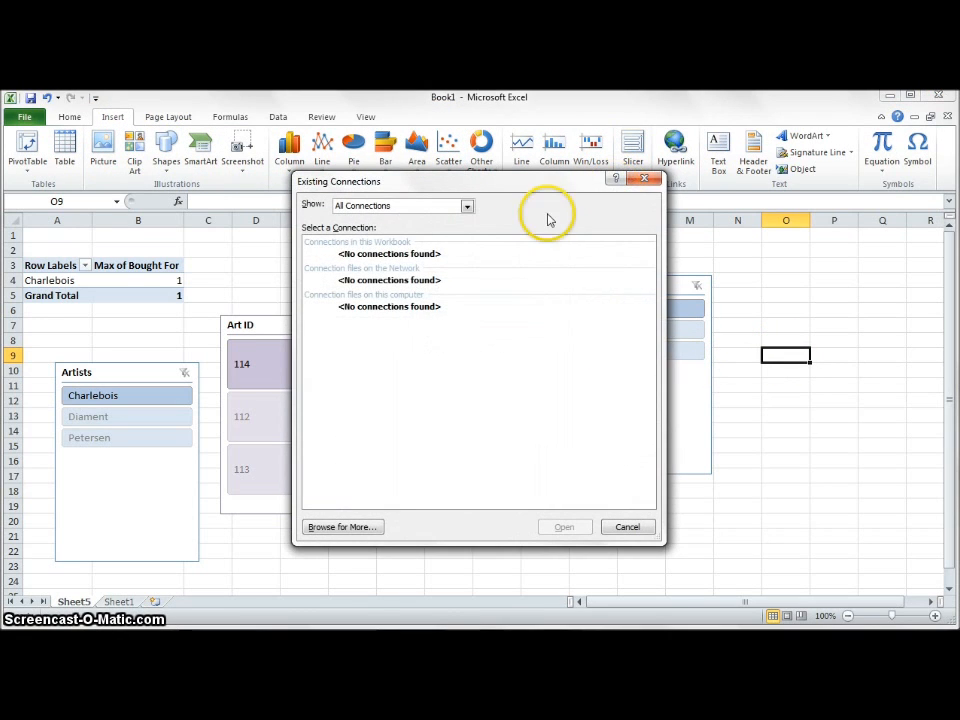
click(644, 178)
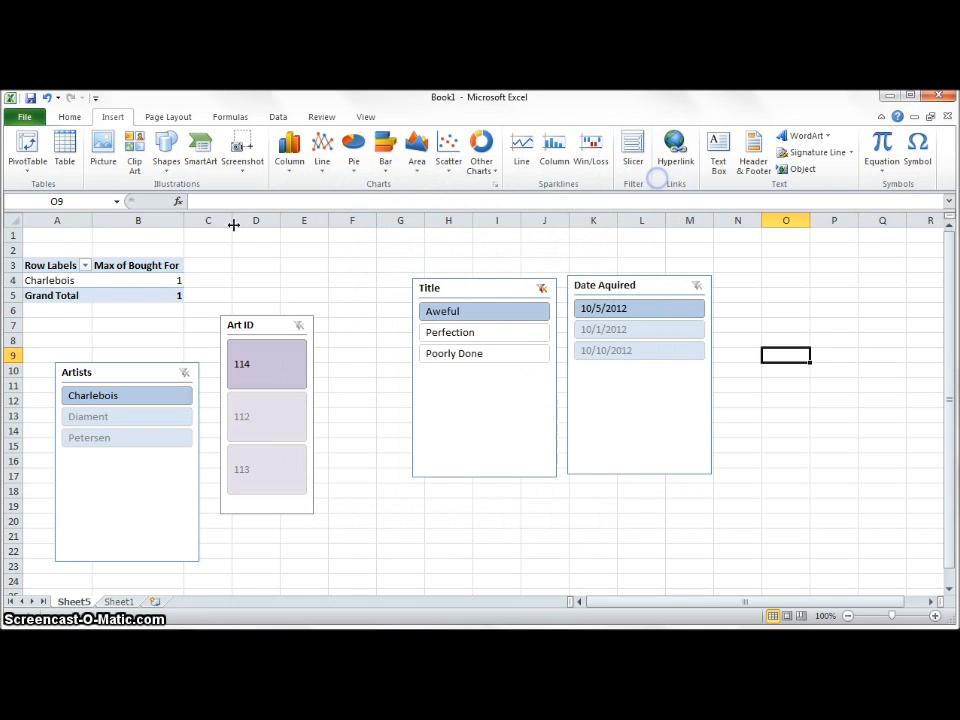
- Insert a slicer for the Bought For field of the PivotTable
click(123, 294)
click(632, 146)
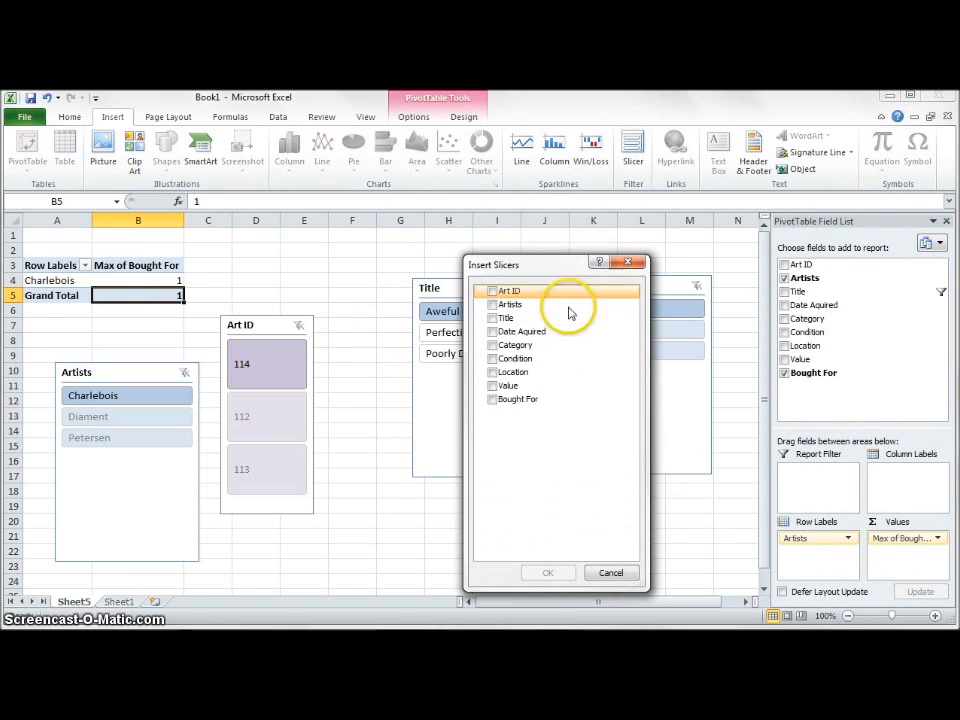
click(493, 399)
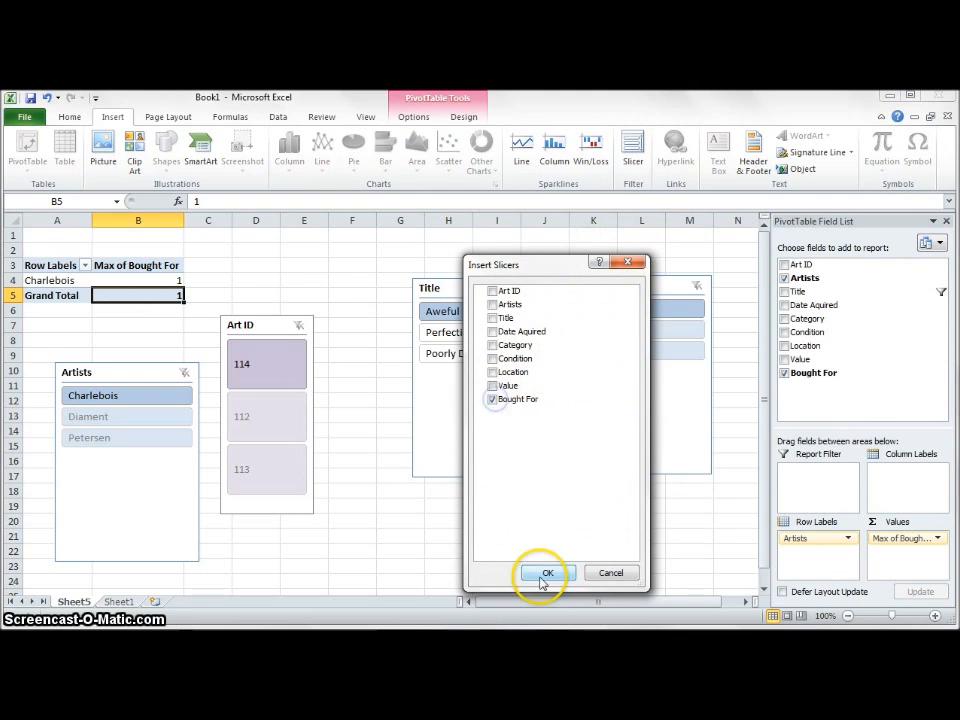
click(546, 574)
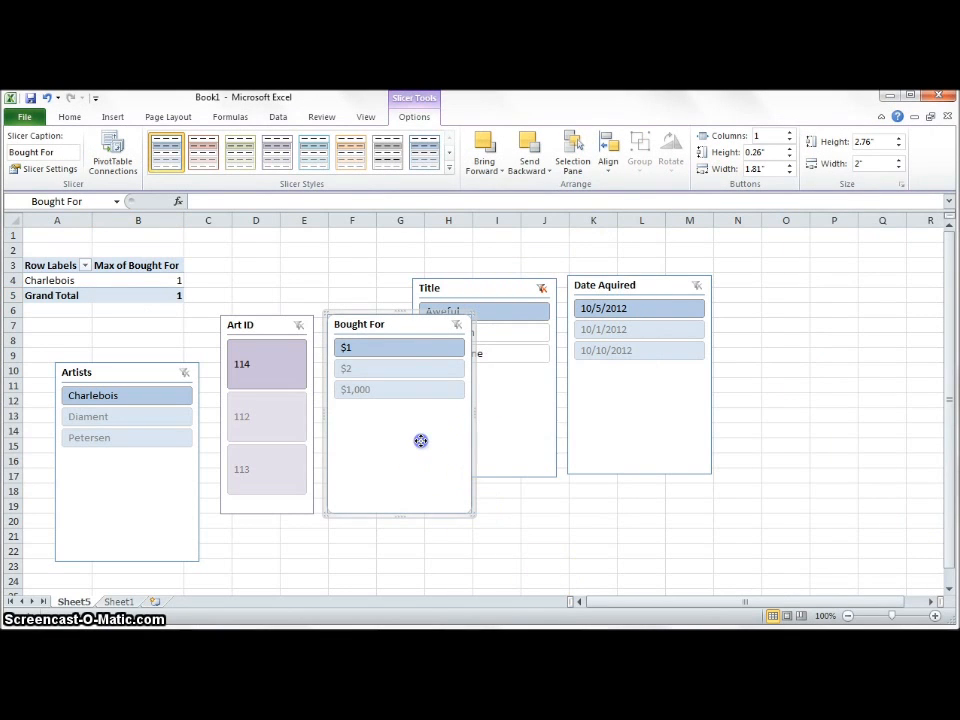
- Filter by $1 in the Bought For slicer, clear that filter, and move the slicer beside Date Aquired near columns N–P
drag(424, 331, 640, 356)
click(632, 373)
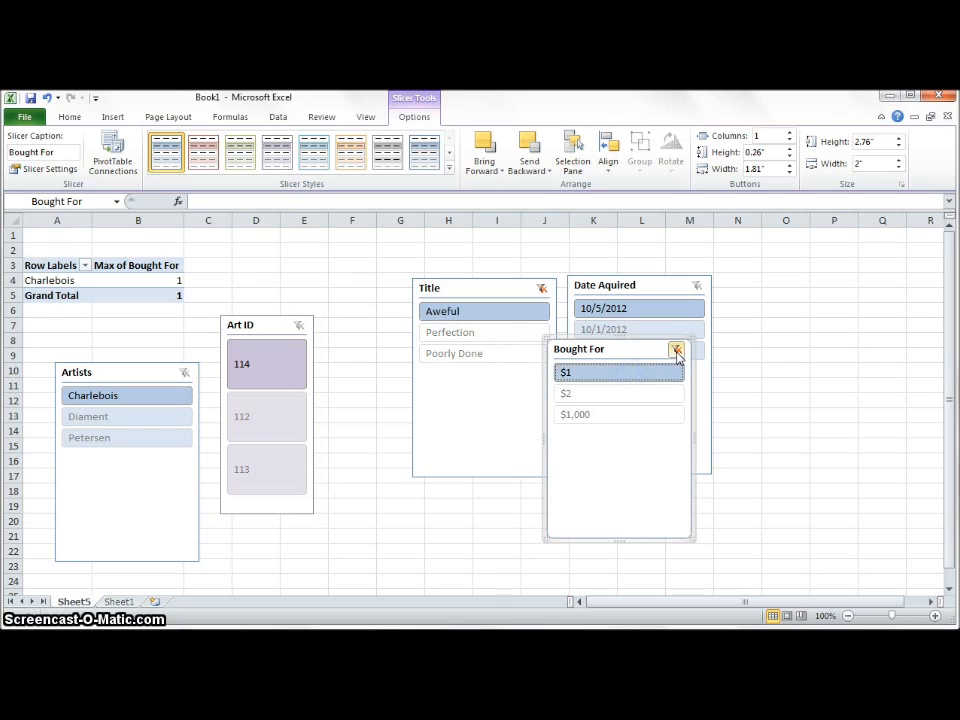
click(676, 350)
drag(641, 351, 781, 354)
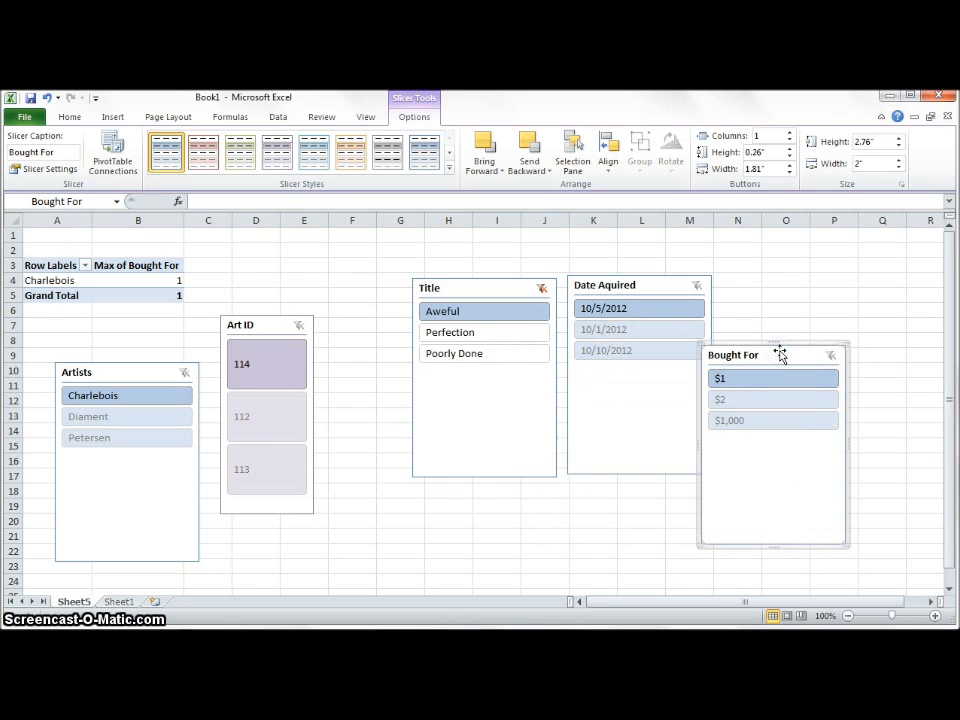